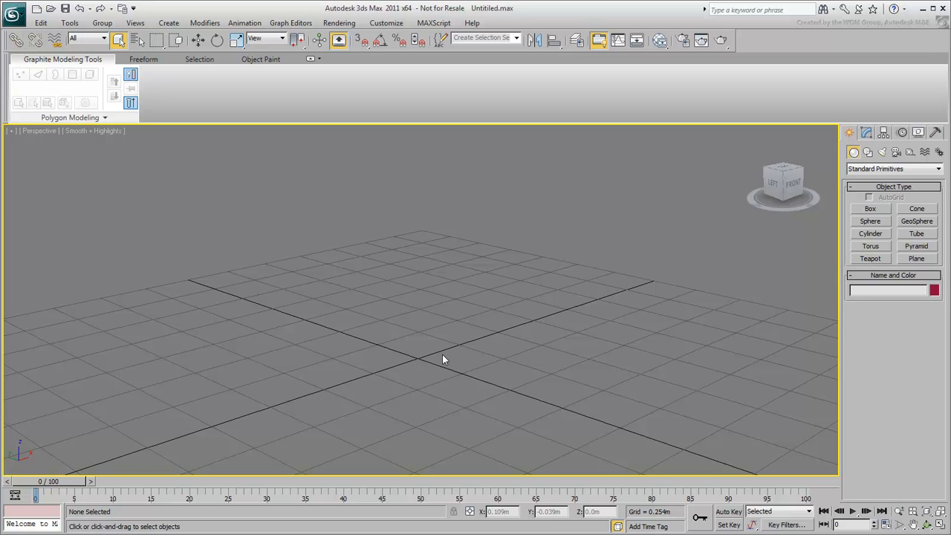
Create a box at the grid's center, about 1.006 m long, 1.033 m wide and 0.813 m high.
left_click(870, 209)
left_click_drag(272, 366, 605, 372)
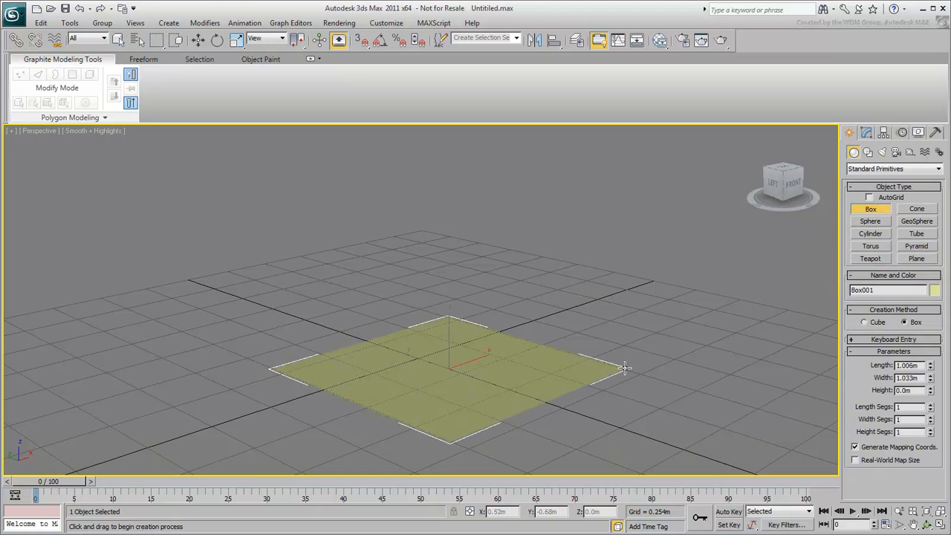
left_click(636, 173)
Change the box's object color to teal from the 3ds Max palette.
left_click(867, 133)
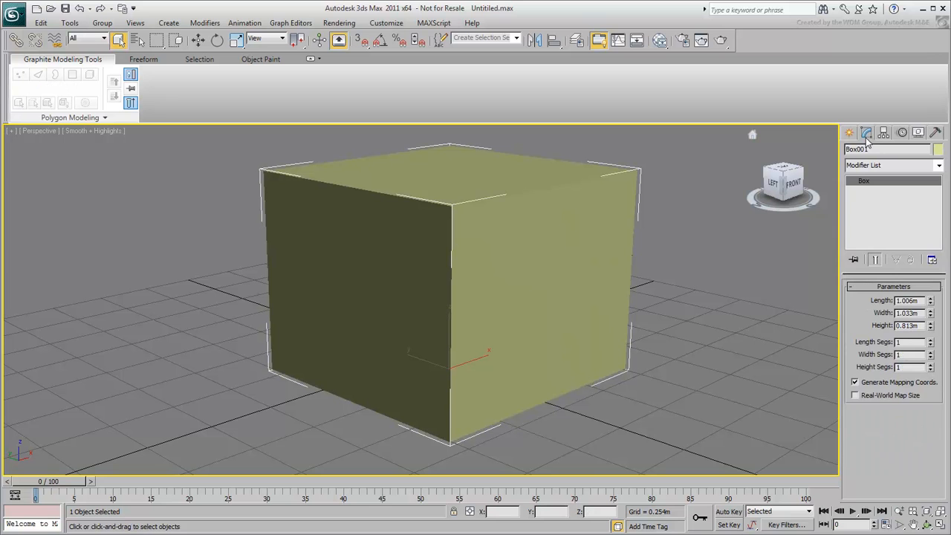
left_click(937, 150)
left_click(480, 252)
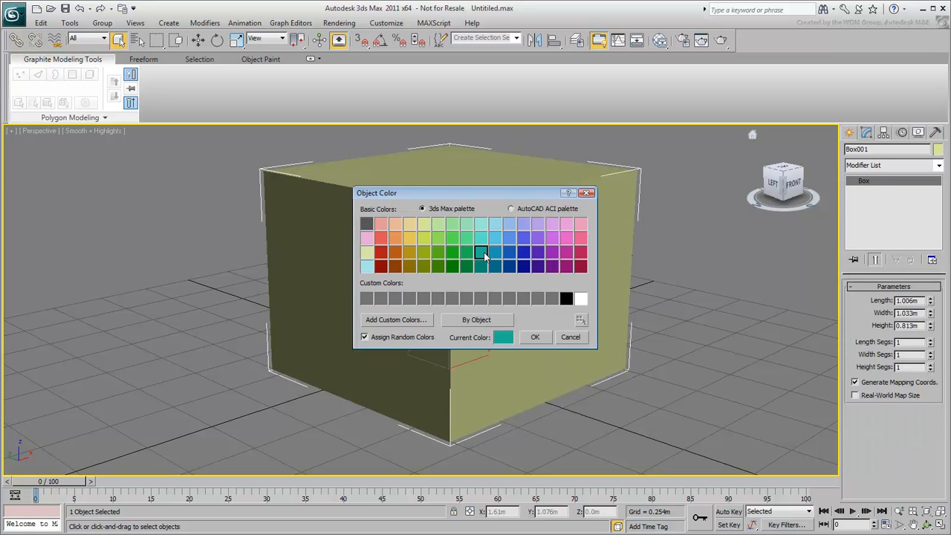
left_click(535, 337)
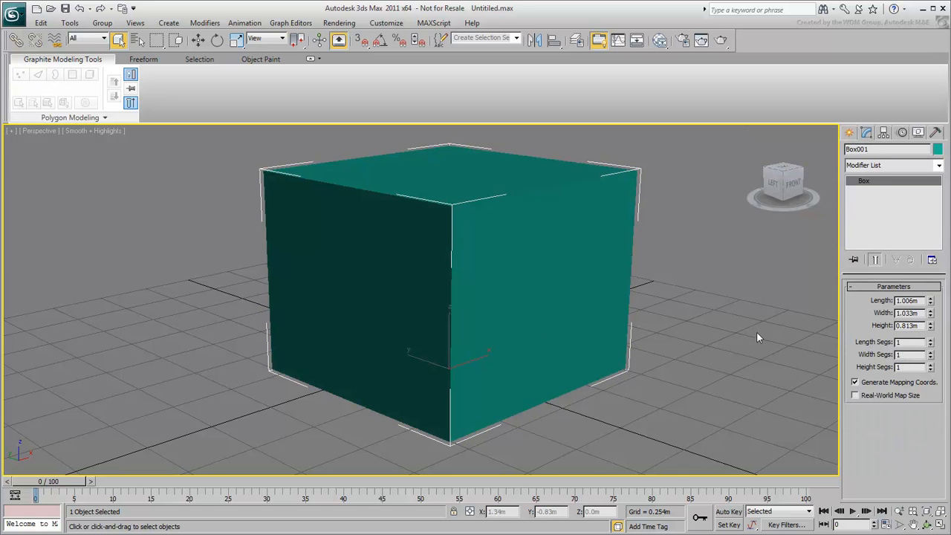
Reduce the box to about 0.654 m long, 0.692 m wide and 0.536 m high, and convert it to an Editable Poly.
left_click_drag(929, 299, 931, 346)
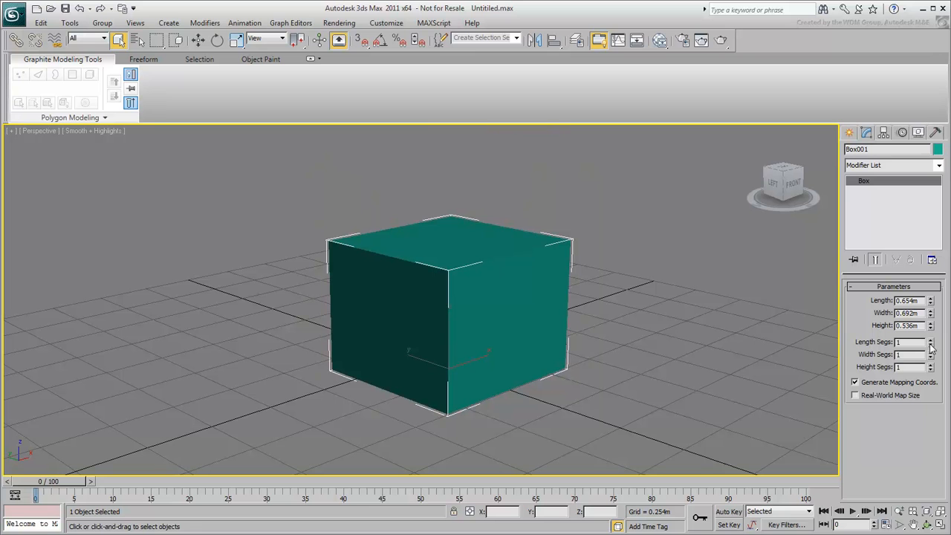
right_click(439, 235)
mouse_move(500, 341)
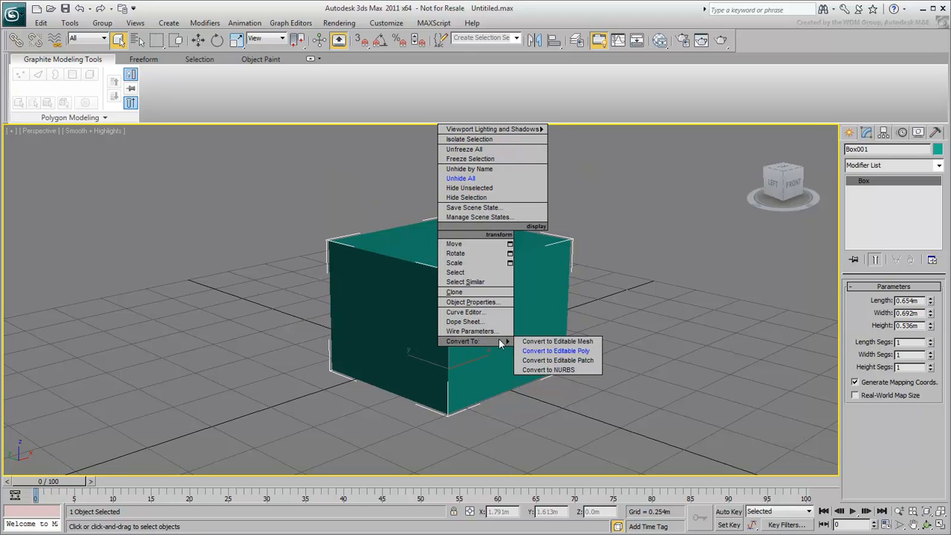
left_click(595, 350)
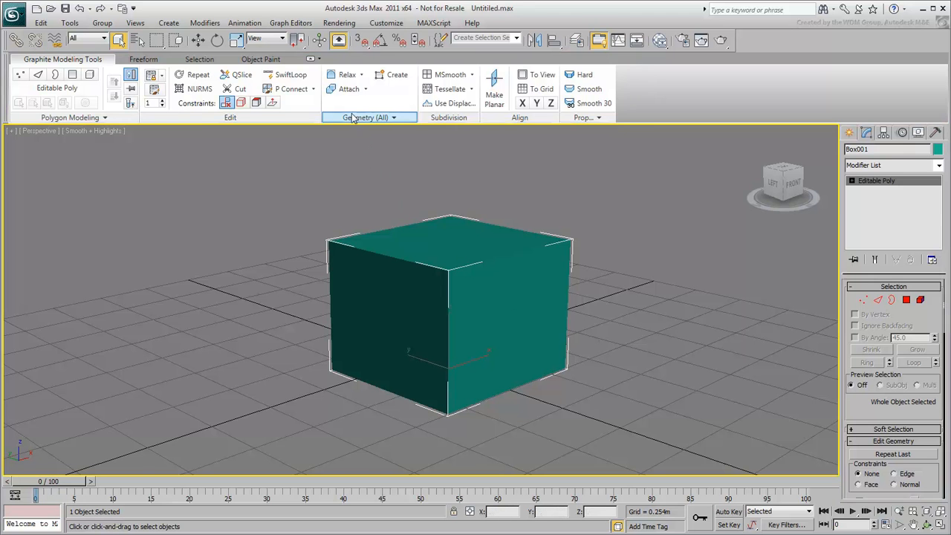
Minimize the modeling ribbon to its panel titles and widen the command panel to two columns.
left_click(313, 59)
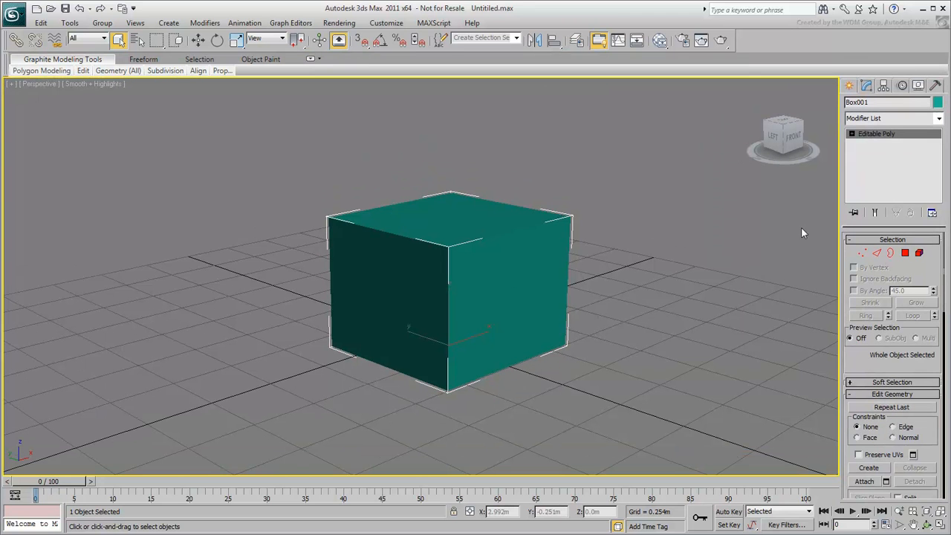
left_click_drag(838, 219, 793, 216)
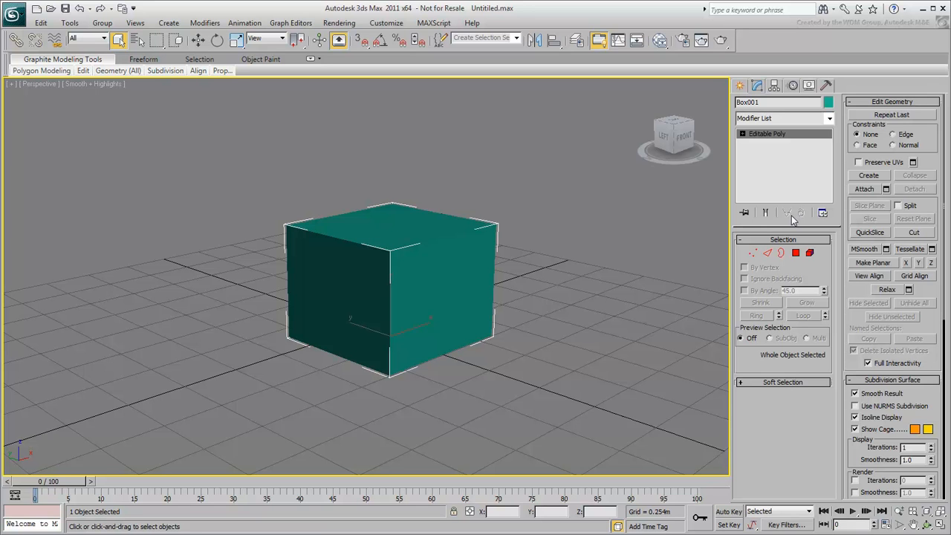
Display edged faces in the viewport and go through the Editable Poly's Vertex, Edge and Polygon sub-object levels.
key("F4")
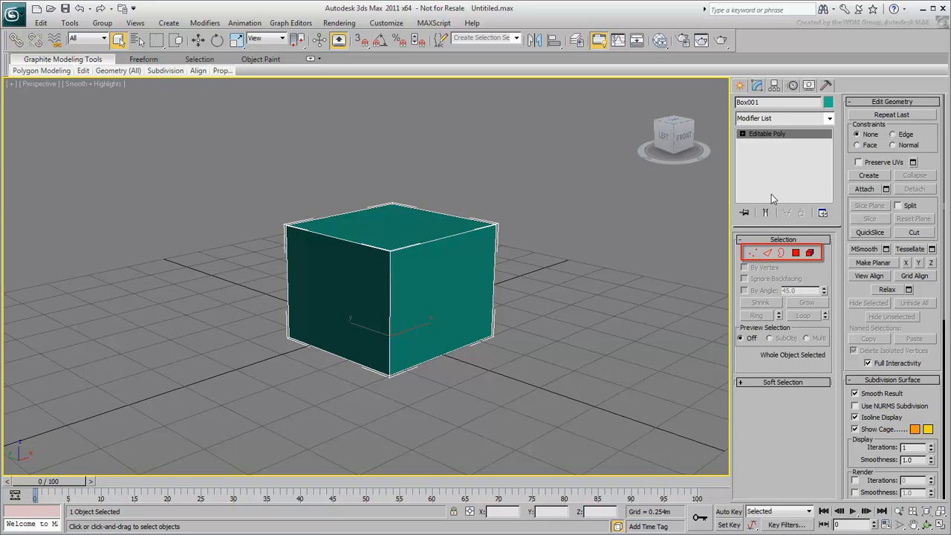
left_click(742, 134)
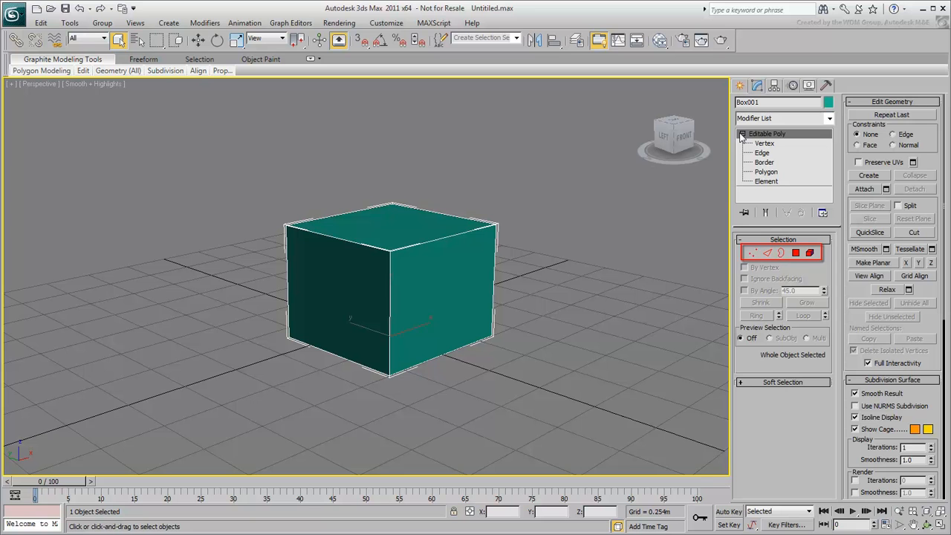
left_click(753, 253)
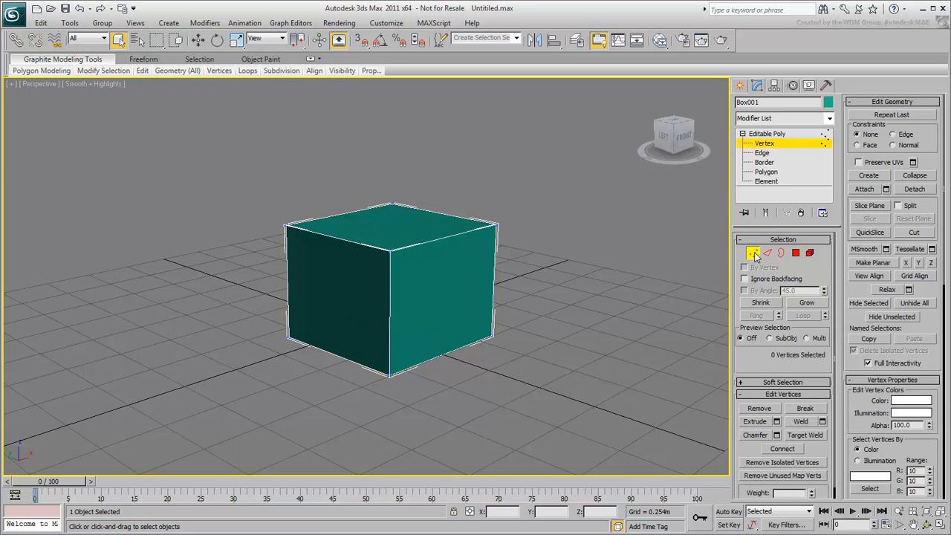
left_click(767, 253)
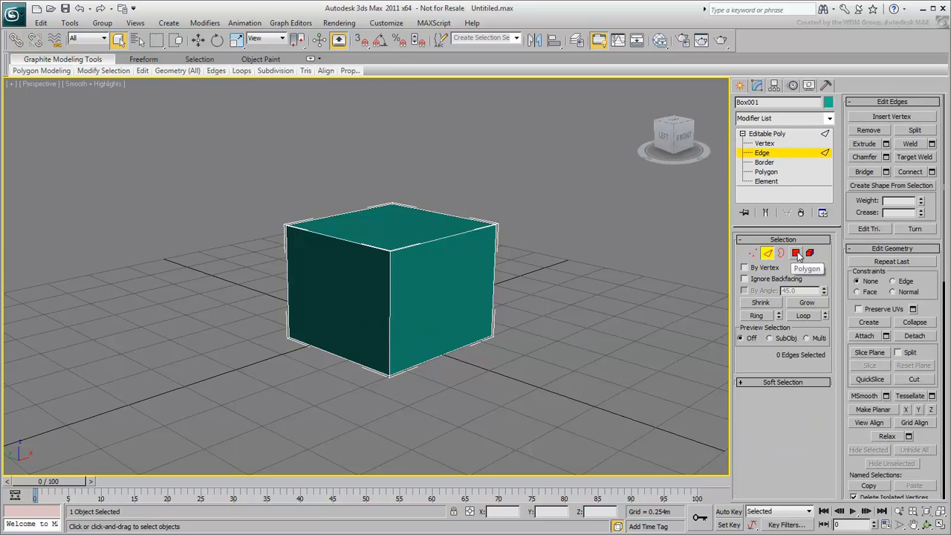
left_click(796, 254)
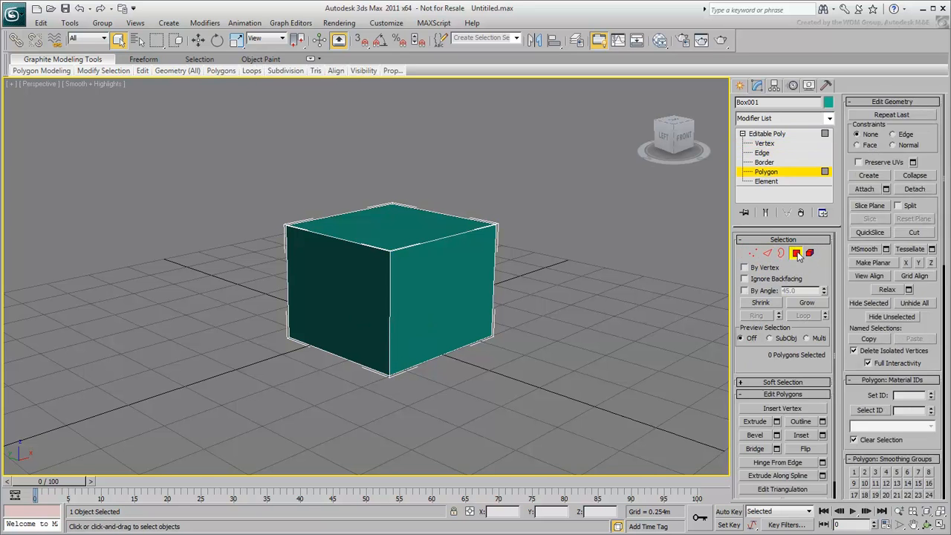
Try moving two of the box's top corner vertices at the Vertex level, and undo the moves.
left_click(753, 254)
left_click(496, 222)
left_click(389, 247)
key("w")
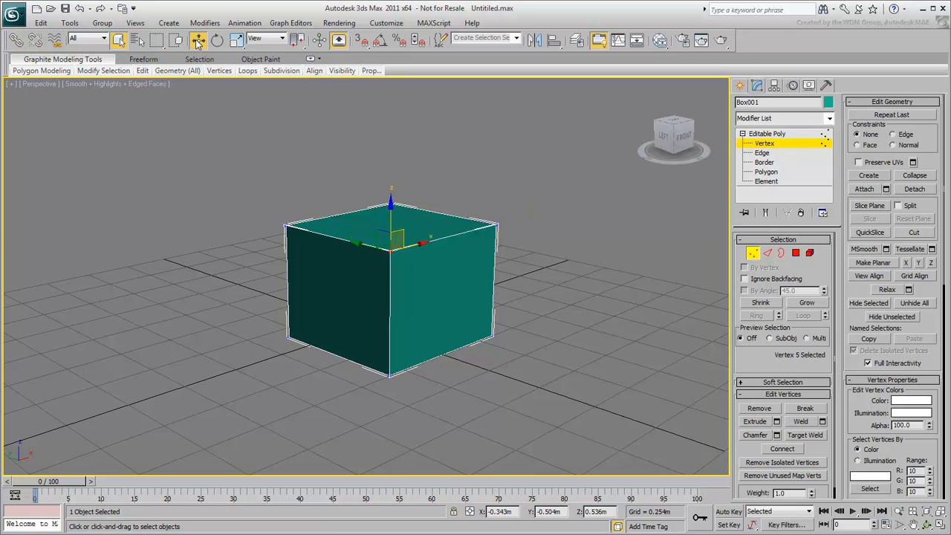
left_click_drag(398, 233, 379, 226)
left_click(496, 223)
left_click_drag(503, 208, 496, 258)
key("ctrl+z")
key("ctrl+z")
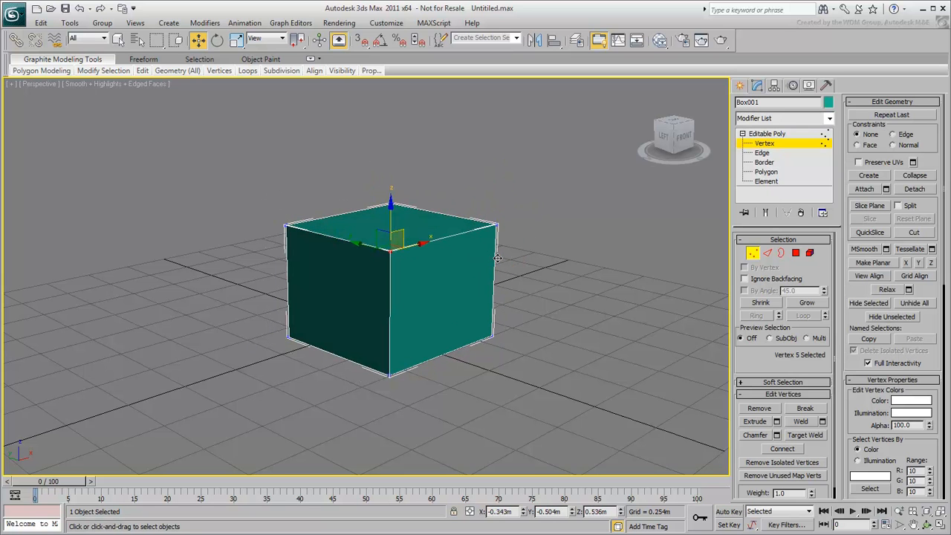
Try moving the front-facing top edge outward and down at the Edge level, and undo the move.
left_click(769, 256)
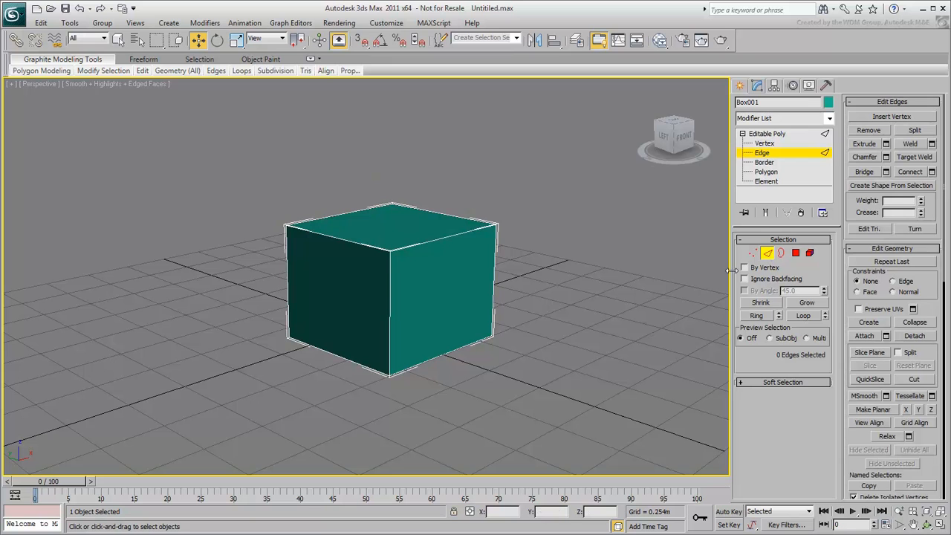
left_click(390, 290)
left_click(360, 248)
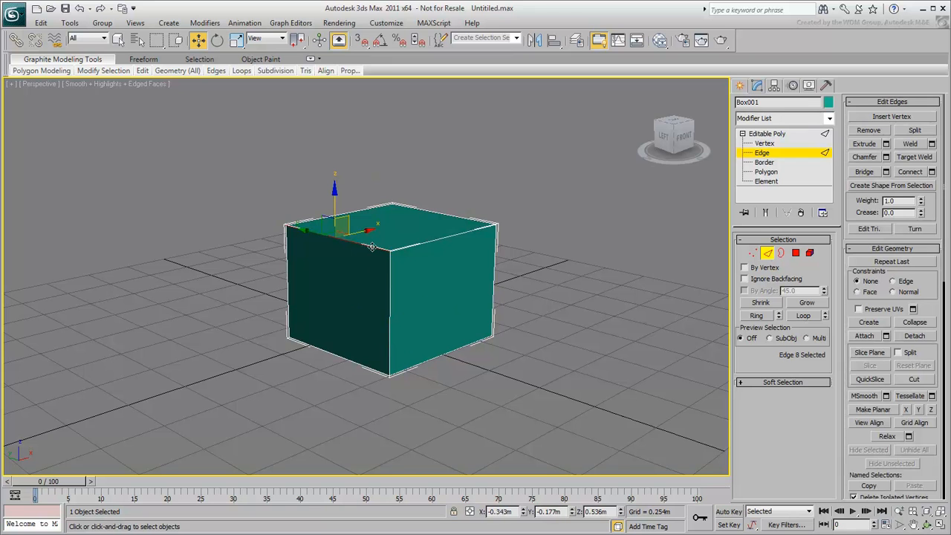
left_click(444, 236)
left_click_drag(447, 195, 503, 268)
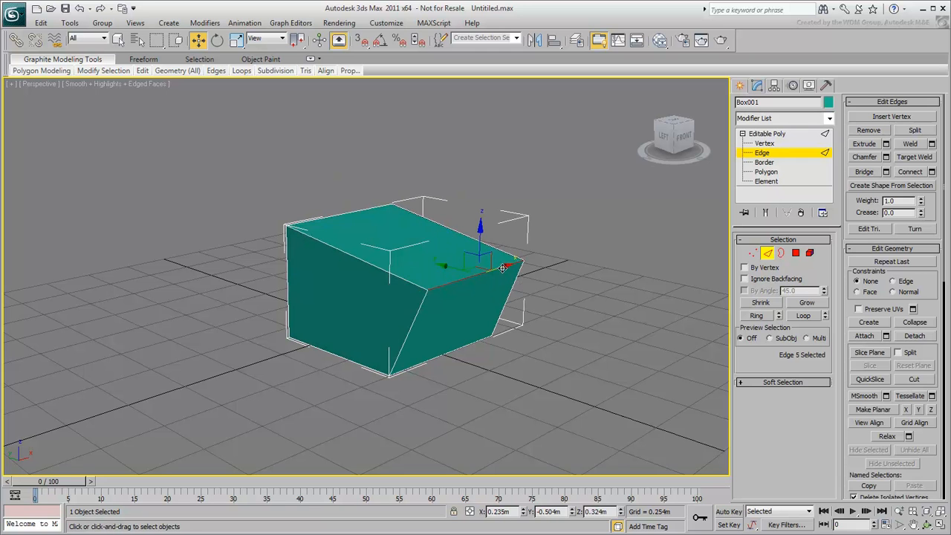
key("ctrl+z")
key("ctrl+z")
At the Polygon level, select the box's top polygon and lower it to a height of about 0.418 m.
left_click(796, 254)
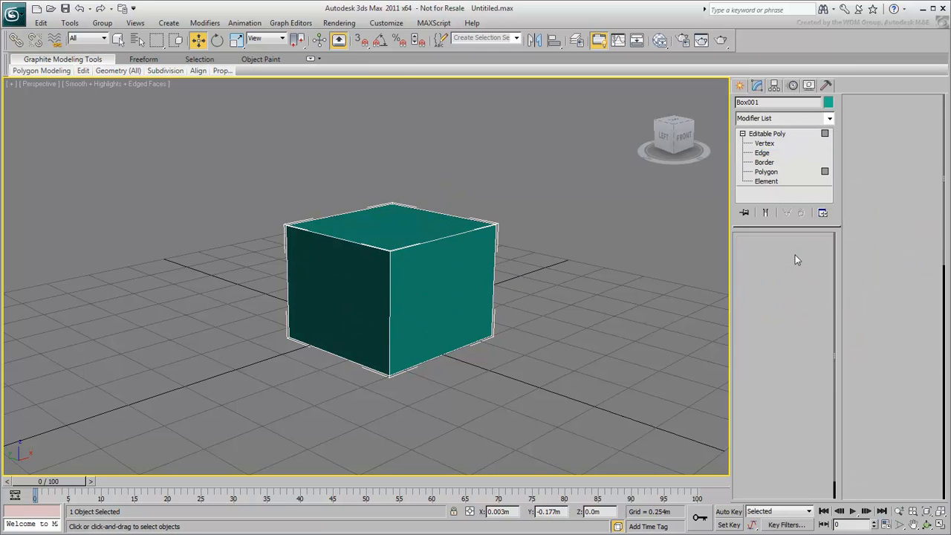
left_click(459, 279)
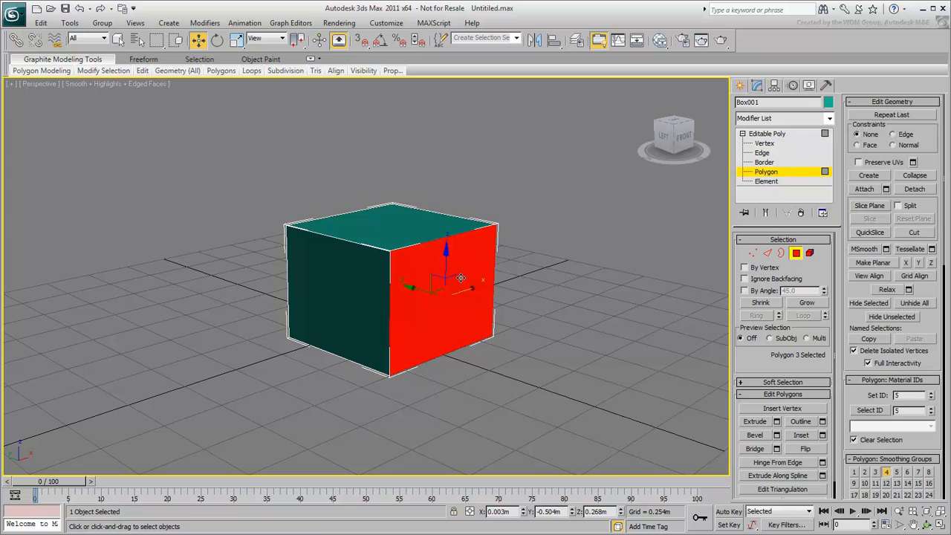
left_click(366, 292)
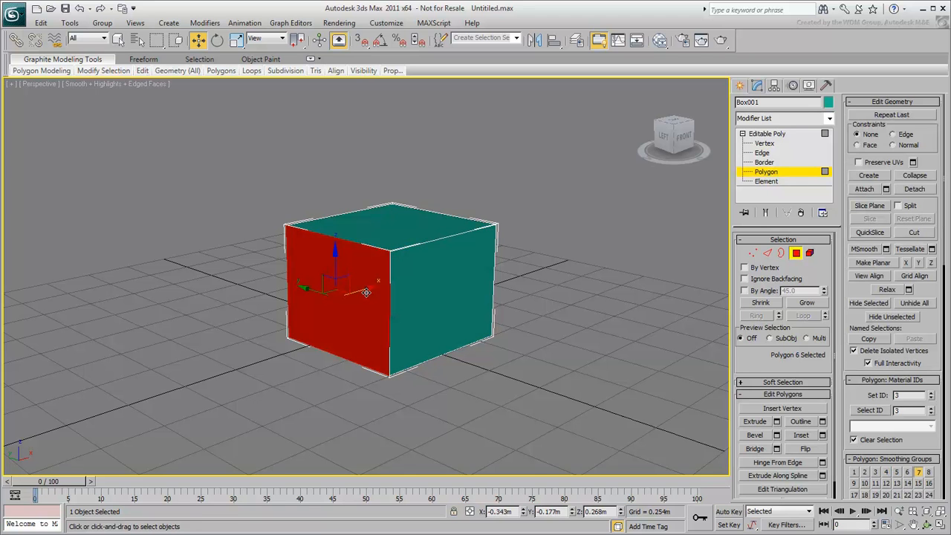
left_click(393, 229)
left_click_drag(390, 189, 391, 214)
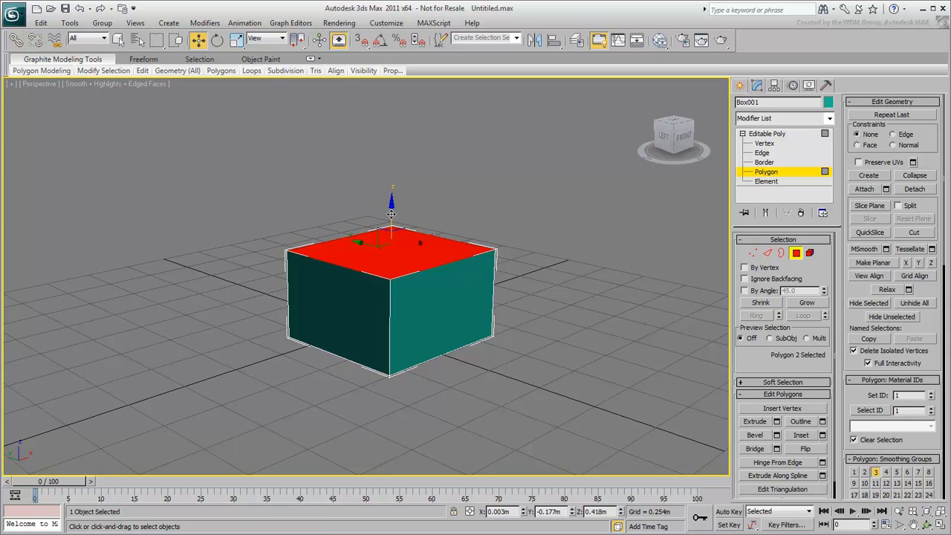
Switch the shading of selected faces off and back on.
key("F2")
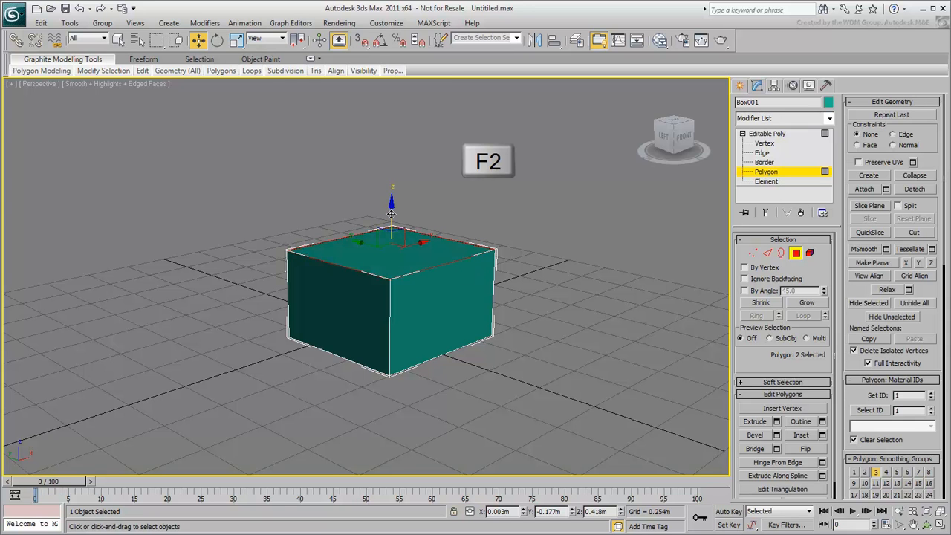
key("F2")
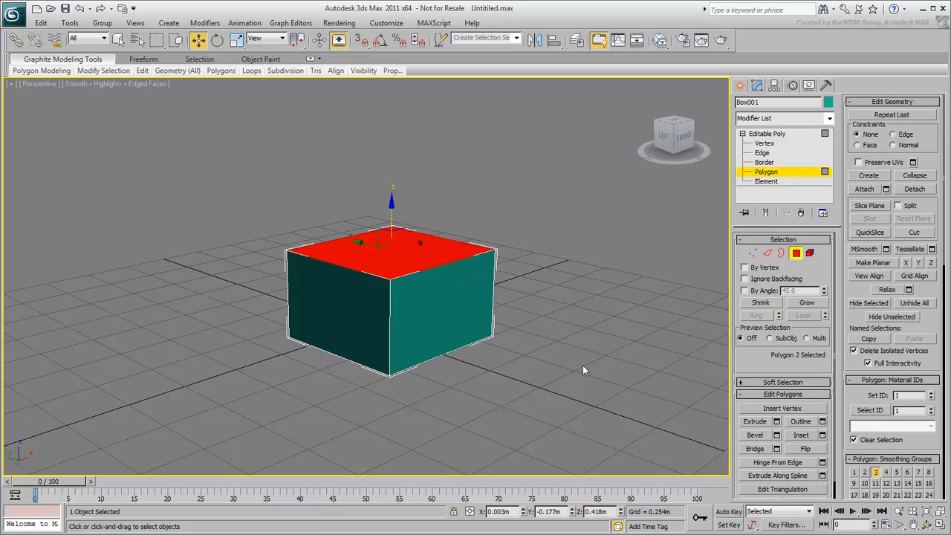
Extrude the top polygon upward to add a second tier to the box.
left_click(770, 423)
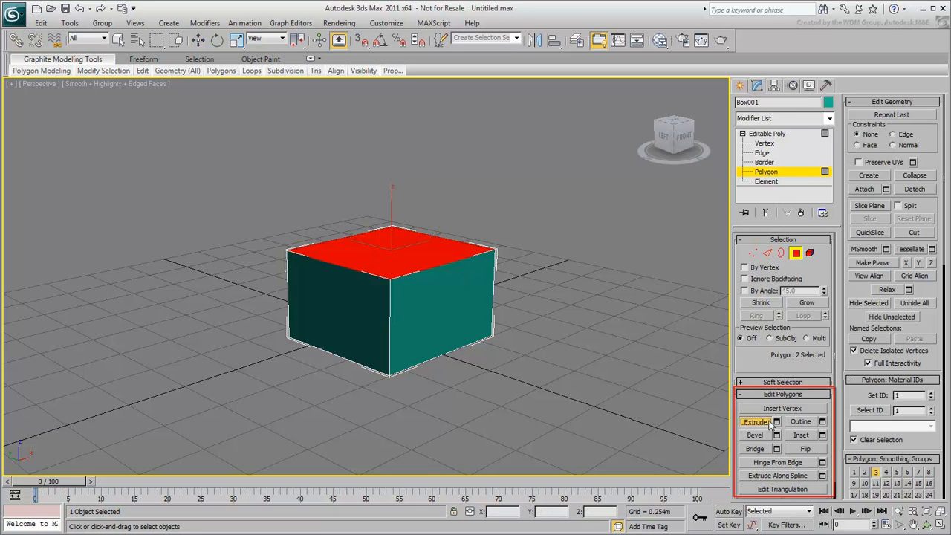
left_click_drag(399, 259, 399, 199)
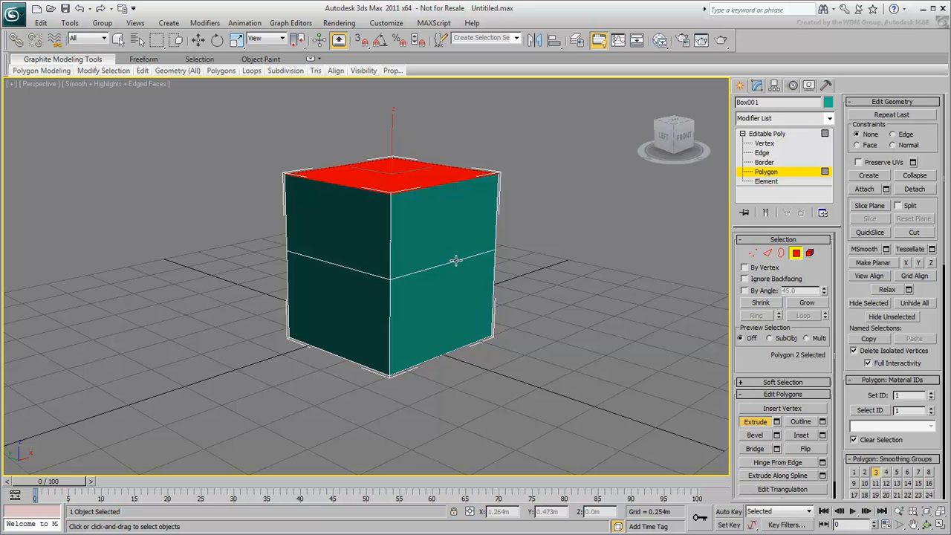
Move and rotate the extruded top polygon, and scale it down to about 64 percent so the tier tapers.
middle_click_drag(552, 201, 535, 265)
left_click(201, 42)
left_click_drag(386, 176, 380, 150)
left_click(217, 40)
left_click_drag(358, 201, 389, 233)
left_click(236, 40)
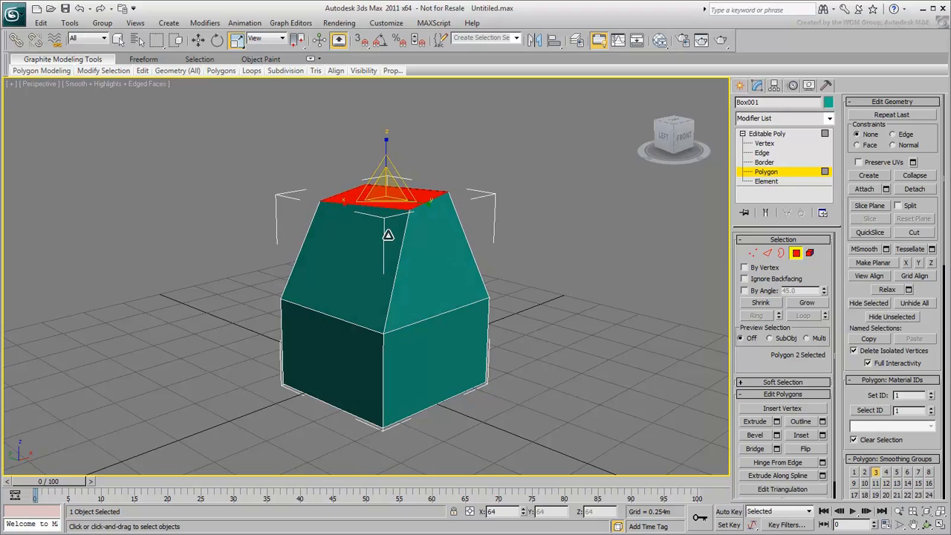
Bevel the top polygon upward with an outward outline so the new tier flares out.
left_click(755, 435)
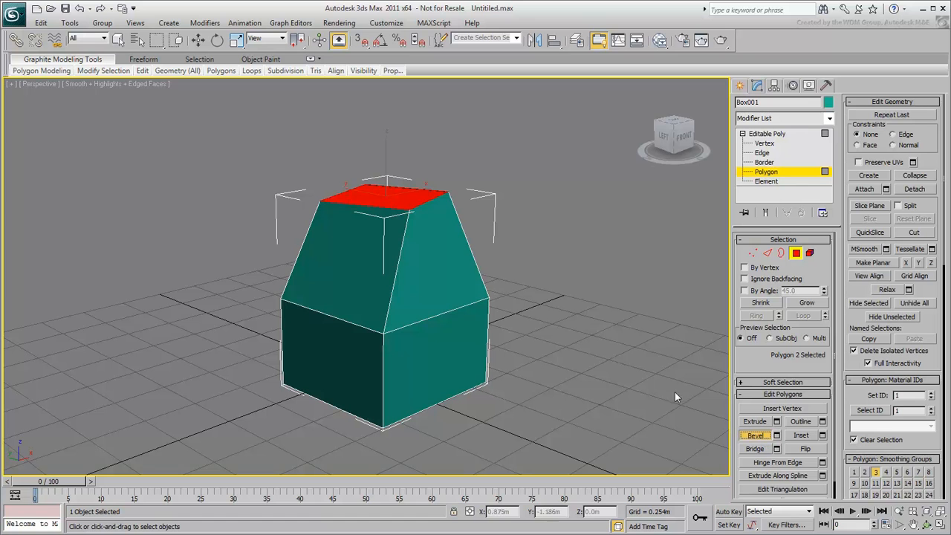
left_click_drag(391, 198, 384, 159)
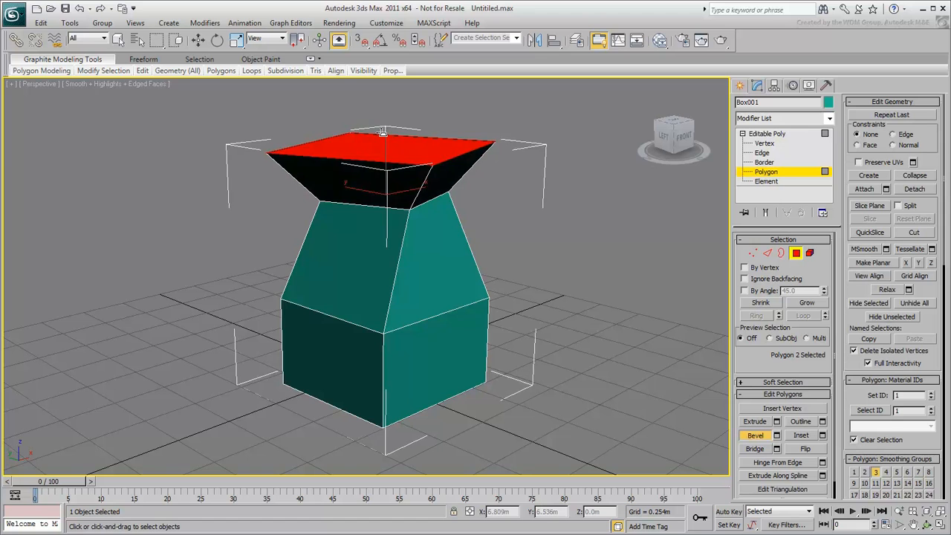
left_click(385, 151)
Bevel the flared top polygon upward again with an inward outline to form a tapering top tier.
middle_click_drag(561, 194, 548, 241)
left_click_drag(408, 194, 408, 152)
left_click(408, 166)
Bevel the top polygon downward and inward to form a recess in the top of the model.
middle_click_drag(374, 166, 392, 182, "alt")
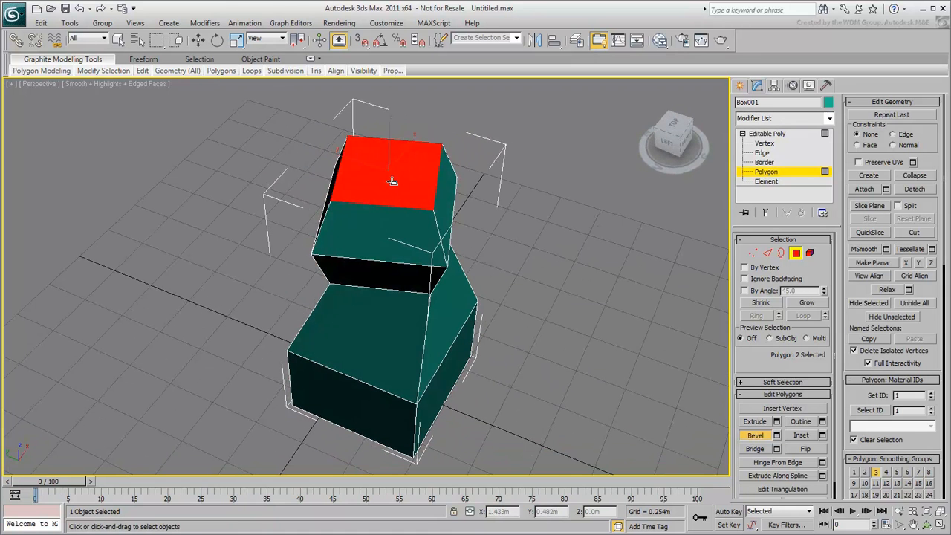
left_click_drag(392, 181, 396, 194)
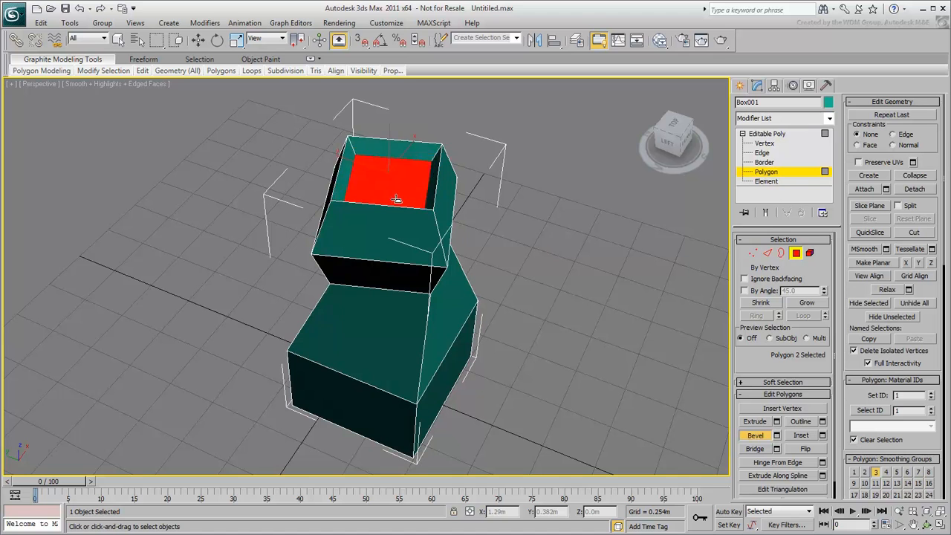
left_click(401, 208)
Inset the sloping polygon on the Left side of the uppermost tier to create a smaller polygon inside it.
middle_click_drag(401, 208, 390, 177, "alt")
left_click(812, 437)
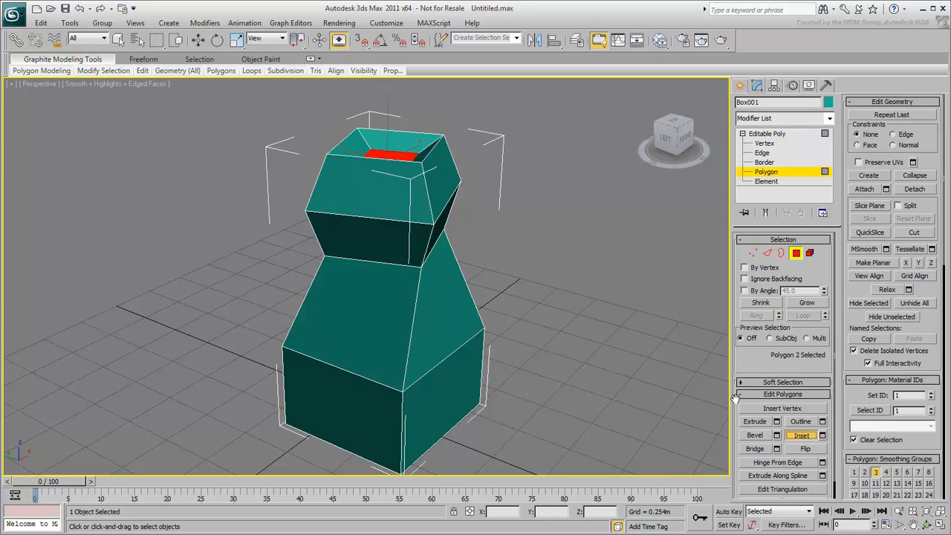
left_click(408, 201)
left_click_drag(408, 201, 410, 213)
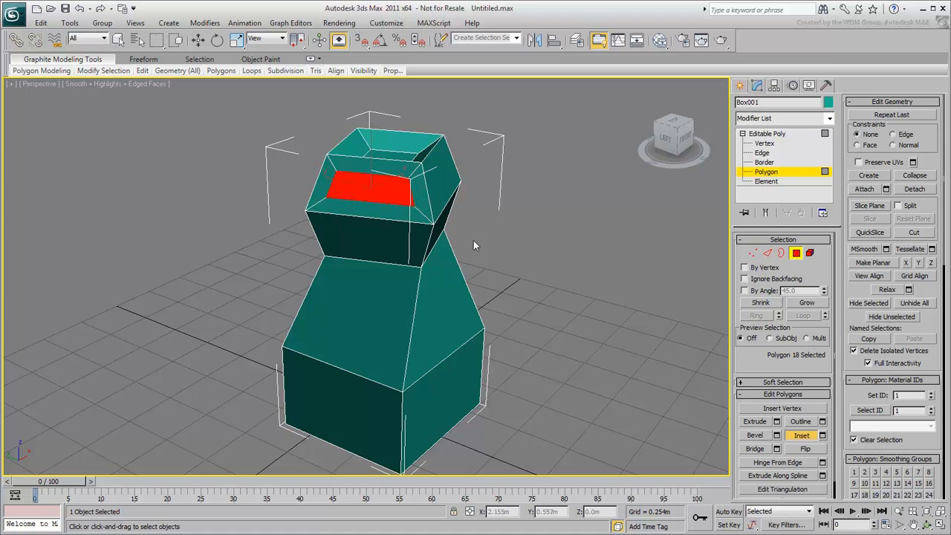
scroll(484, 287, "up", 4)
mouse_move(519, 258)
middle_mouse_down("alt")
mouse_move(470, 244)
mouse_move(523, 257)
middle_mouse_up("alt")
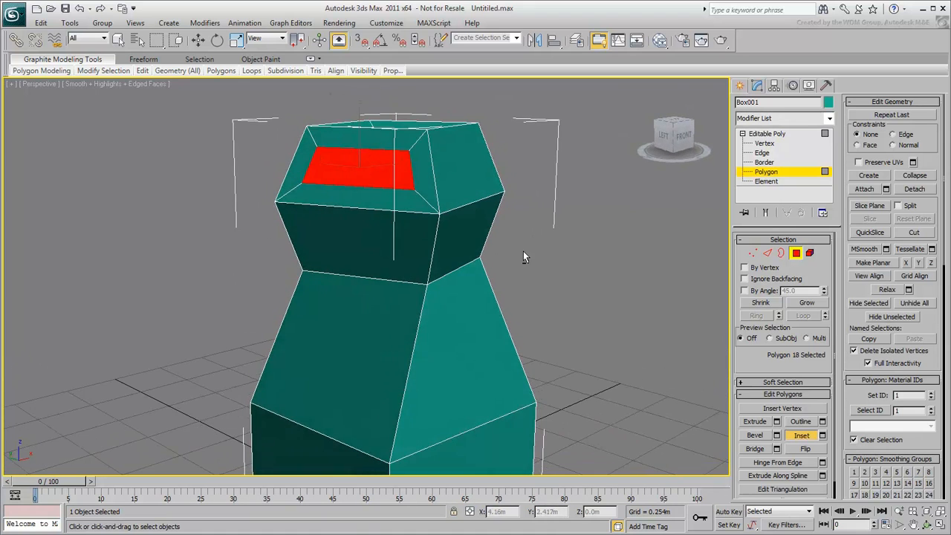
Extrude the inset polygon on the Left side of the uppermost tier inward to form a recess.
left_click(755, 422)
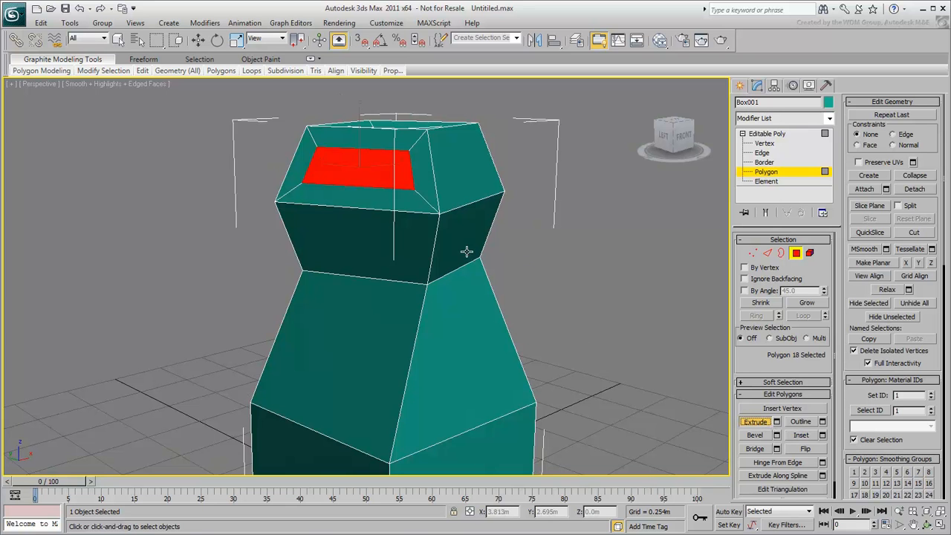
mouse_move(396, 181)
left_mouse_down()
mouse_move(396, 149)
mouse_move(397, 191)
left_mouse_up()
middle_click_drag(527, 233, 505, 235, "alt")
left_click(767, 421)
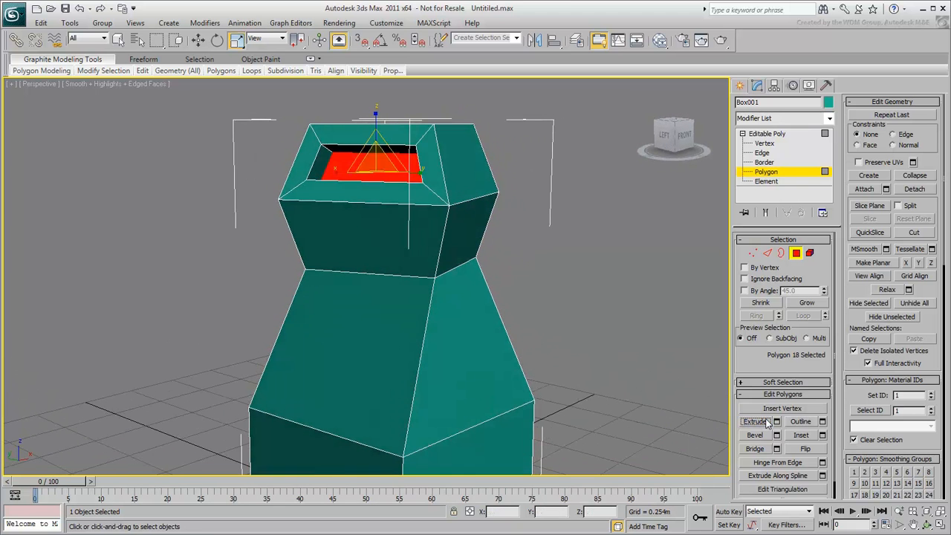
Select all polygons of the model and clone them along the Y axis as a new element beside the original.
scroll(623, 379, "down", 3)
middle_click_drag(586, 372, 519, 328)
left_click_drag(474, 94, 166, 463)
left_click(198, 40)
middle_click_drag(406, 420, 524, 439, "alt")
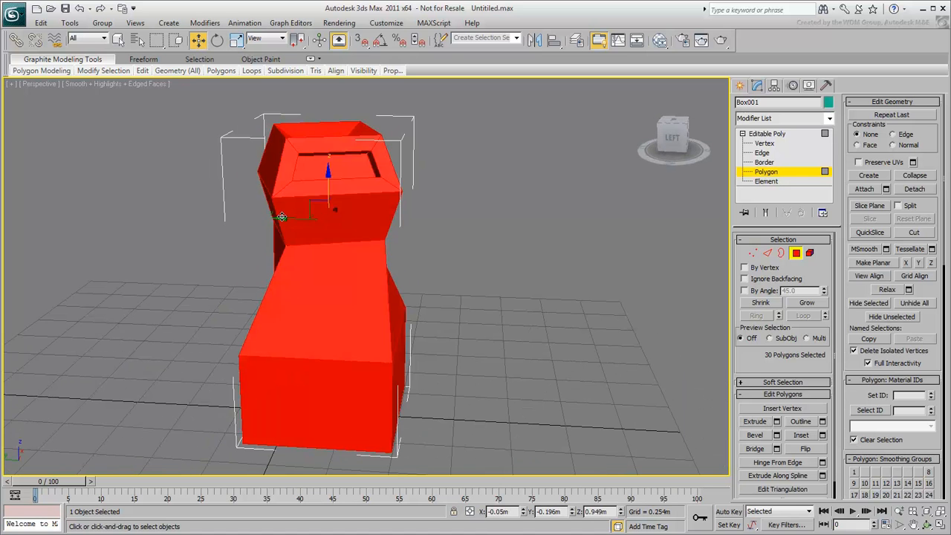
left_click_drag(283, 217, 547, 255, "shift")
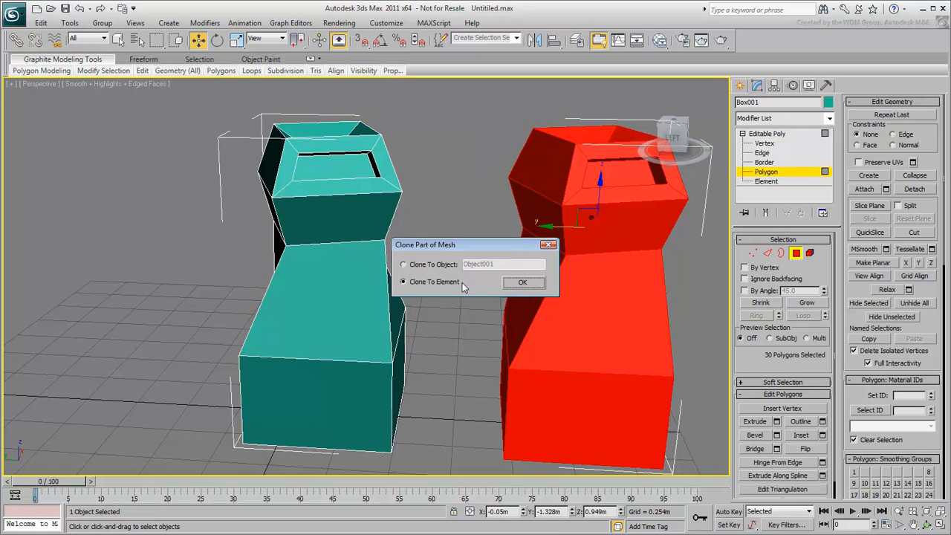
left_click(518, 283)
Bridge the two facing sloped polygons on the uppermost tiers of the original and cloned pillars.
left_click(461, 208)
left_click(532, 169)
middle_click_drag(532, 170, 443, 223, "alt")
left_click(399, 145, "ctrl")
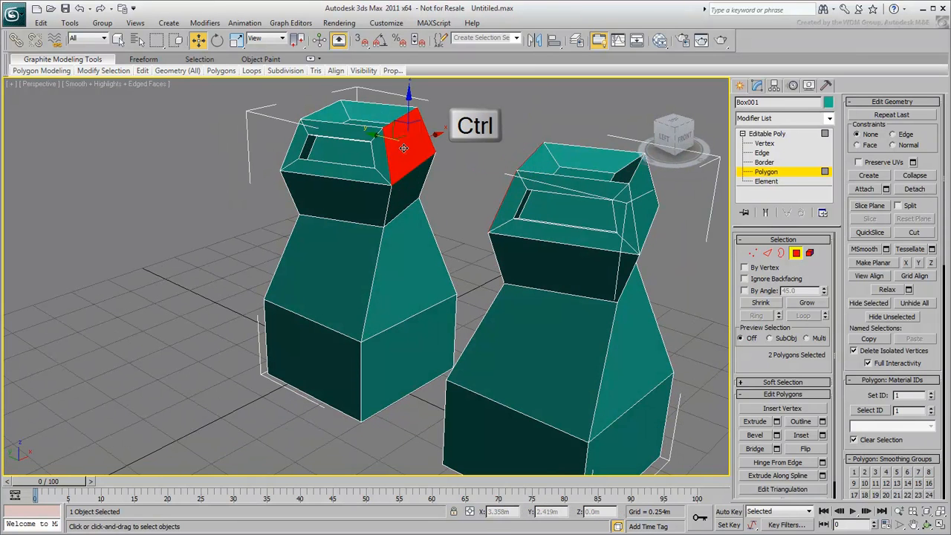
middle_click_drag(446, 264, 490, 269, "alt")
left_click(766, 449)
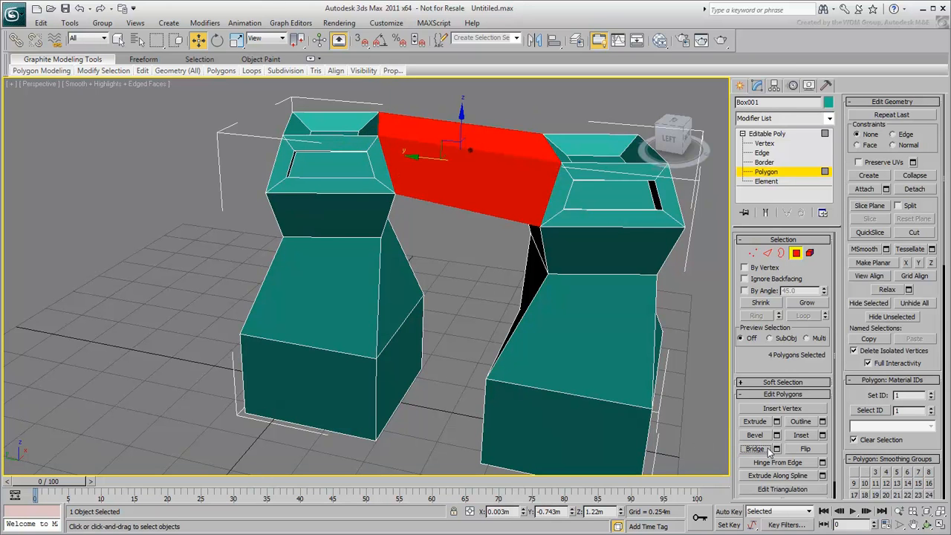
middle_click_drag(508, 318, 354, 282, "alt")
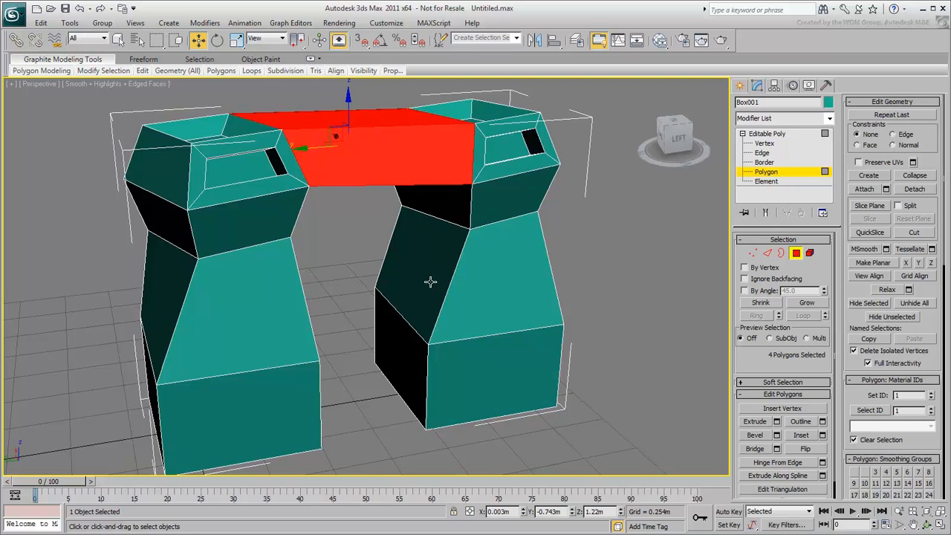
Select the ring of slanted edges around the cloned pillar's tapered section using Ring, and clear the selection.
left_click(768, 254)
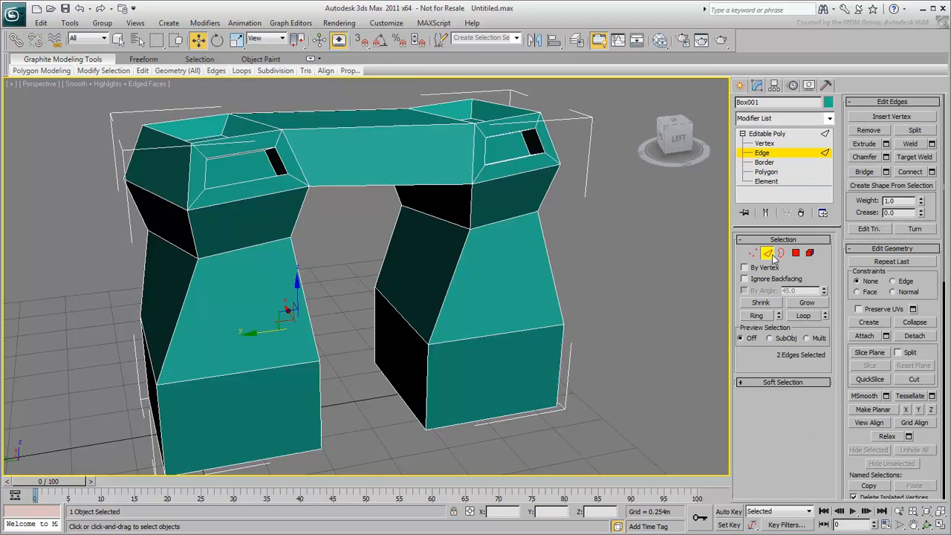
left_click(451, 285)
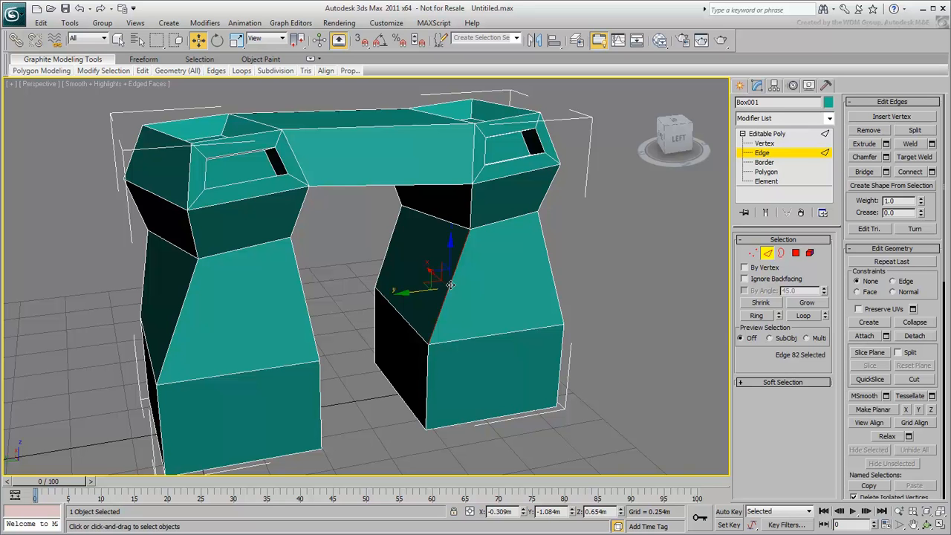
left_click(756, 315)
mouse_move(661, 318)
middle_mouse_down("alt")
mouse_move(495, 308)
mouse_move(655, 300)
middle_mouse_up("alt")
left_click(655, 300)
Select the vertical edge loop along one corner of the cloned pillar, followed by the loop along its outer corner.
left_click(443, 294)
left_click(804, 316)
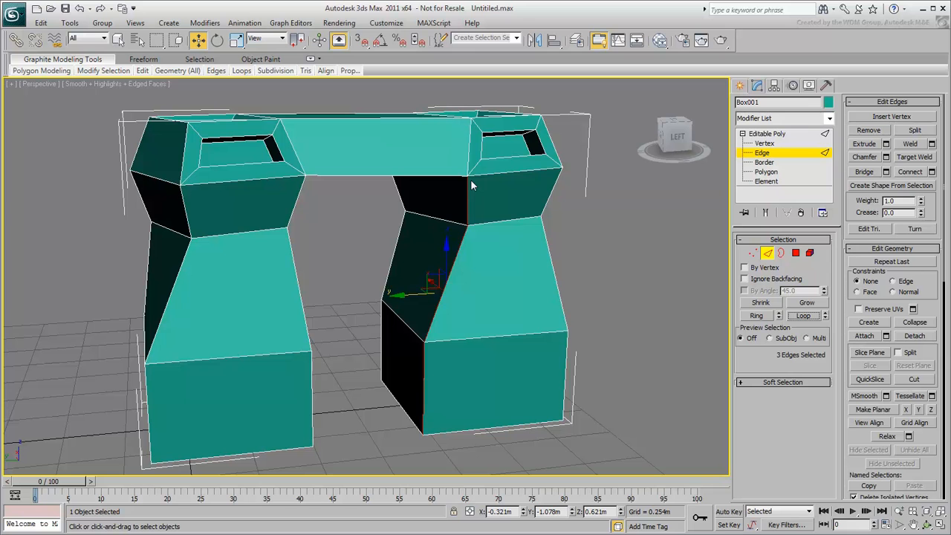
double_click(547, 251)
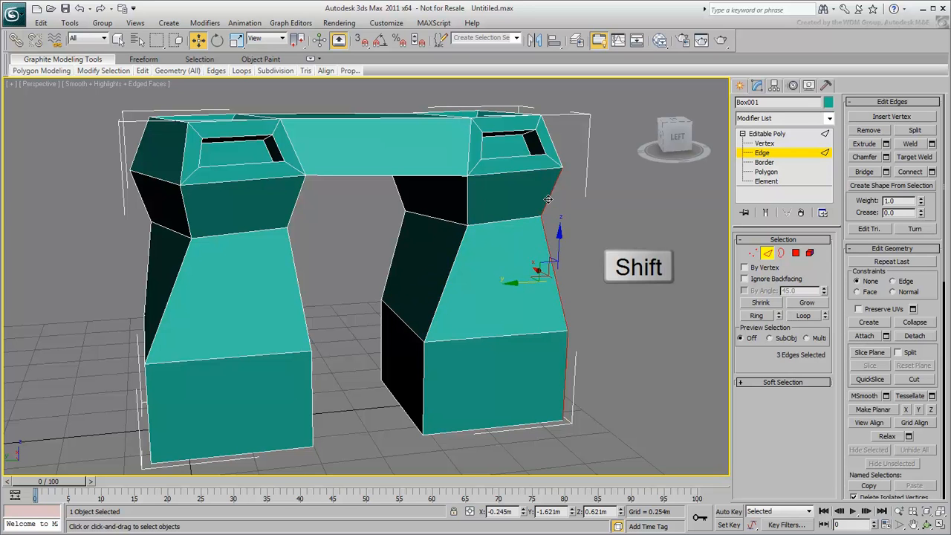
Connect the ring of slanted edges on the cloned pillar's tapered section with 4 segments, pinch -25 and slide -28.
left_click(455, 256, "shift")
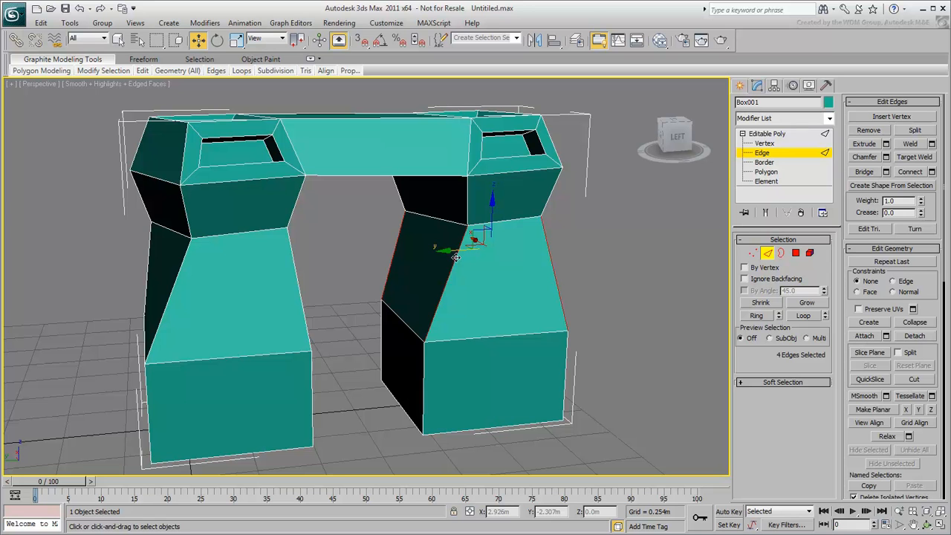
left_click(911, 172)
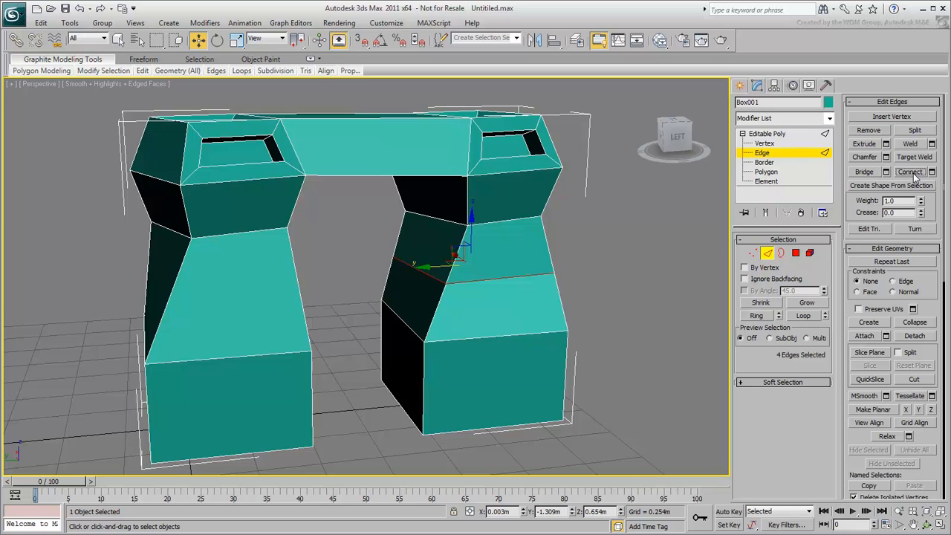
key("ctrl+z")
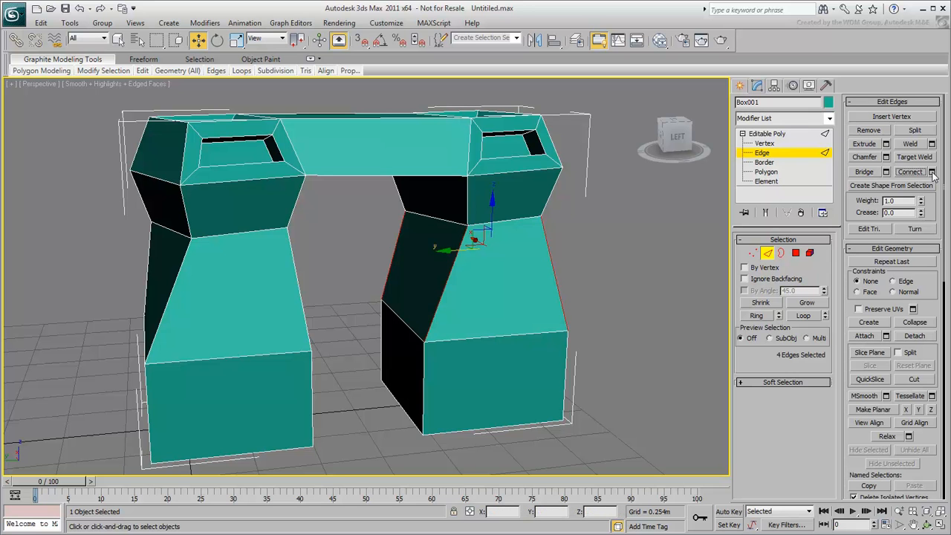
left_click(933, 172)
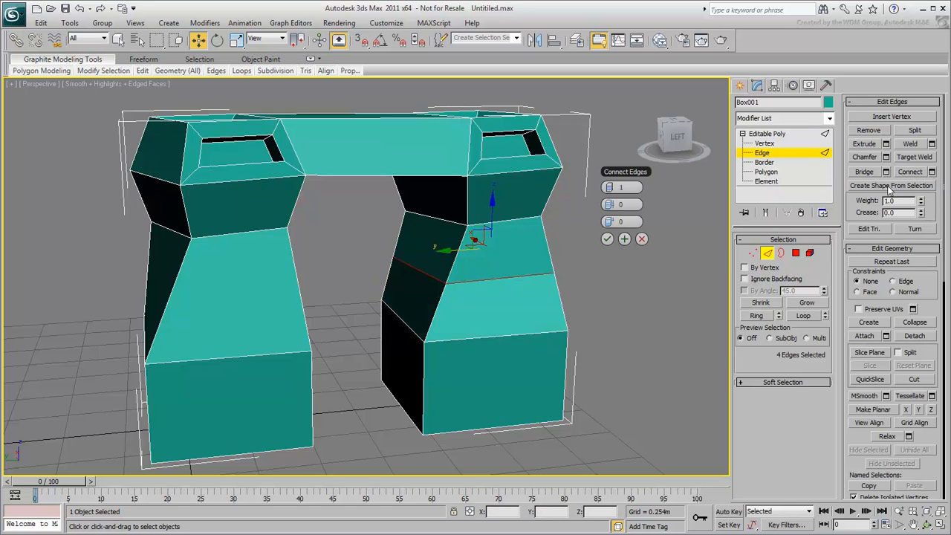
left_click(613, 188)
left_click(614, 188)
left_click(613, 188)
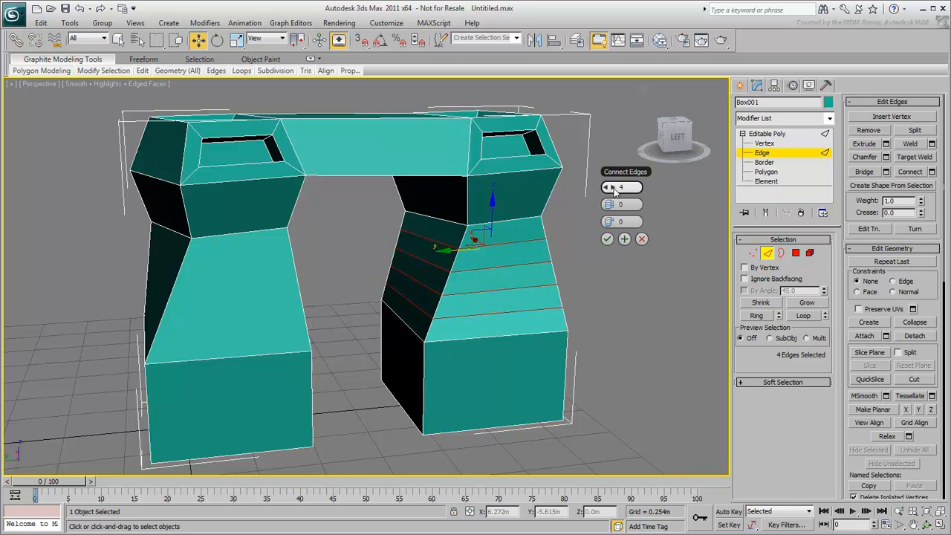
left_click_drag(609, 205, 553, 205)
left_click_drag(610, 221, 544, 221)
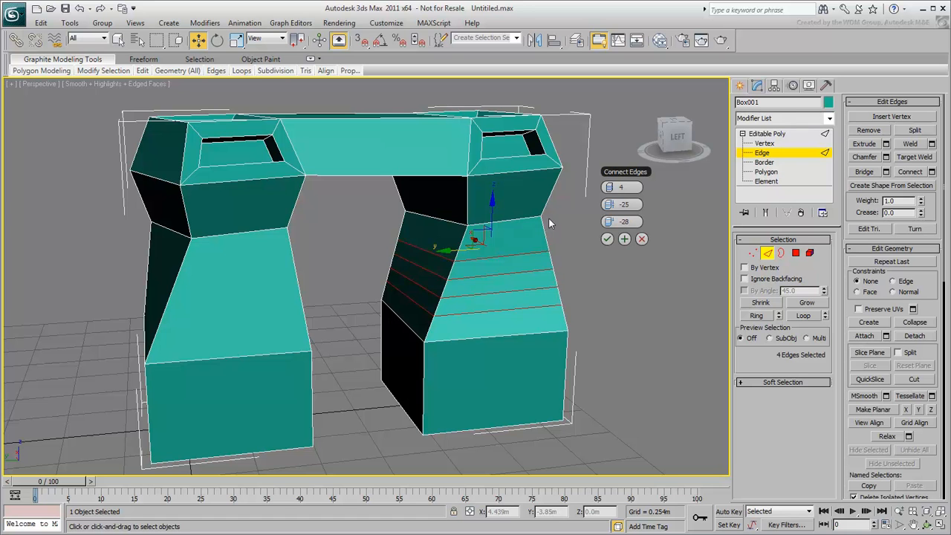
left_click(607, 239)
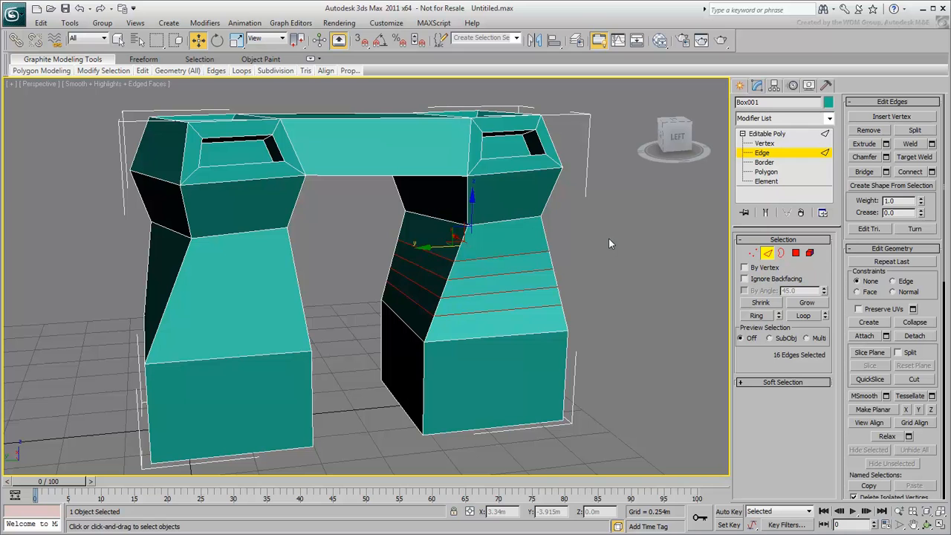
left_click(608, 243)
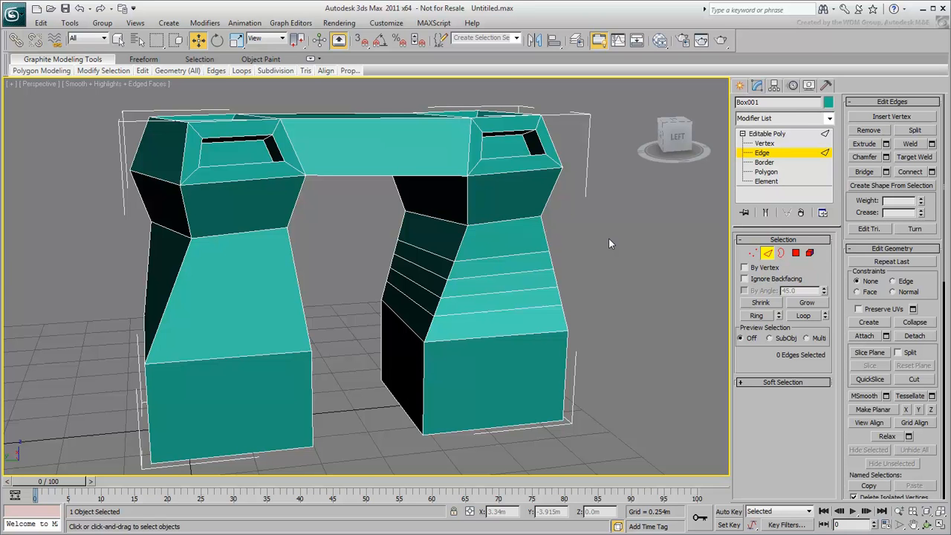
Chamfer the vertical corner edge at the back-left of the original pillar's base.
left_click(864, 157)
middle_click_drag(382, 408, 688, 282)
left_click(415, 373)
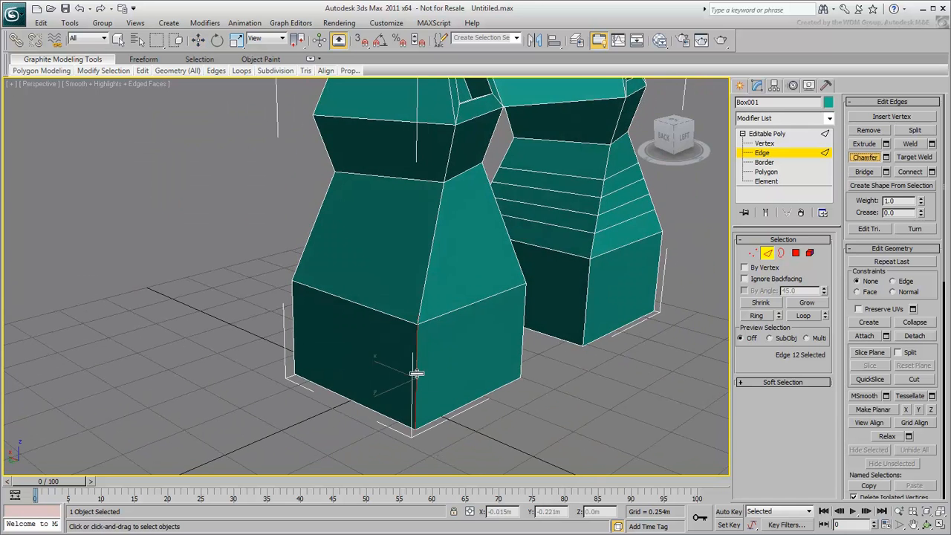
key("z")
left_click_drag(365, 357, 380, 348)
Try a 5-segment chamfer on the vertical back-left corner edge of the cloned pillar's base.
middle_click_drag(689, 279, 514, 376)
scroll(563, 348, "up", 2)
left_click(418, 317)
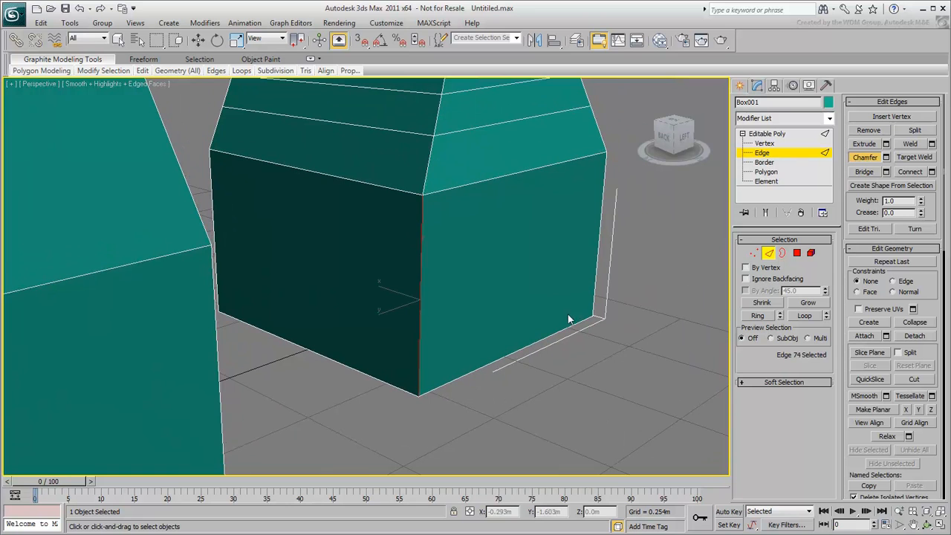
left_click(885, 157)
left_click_drag(650, 345, 661, 346)
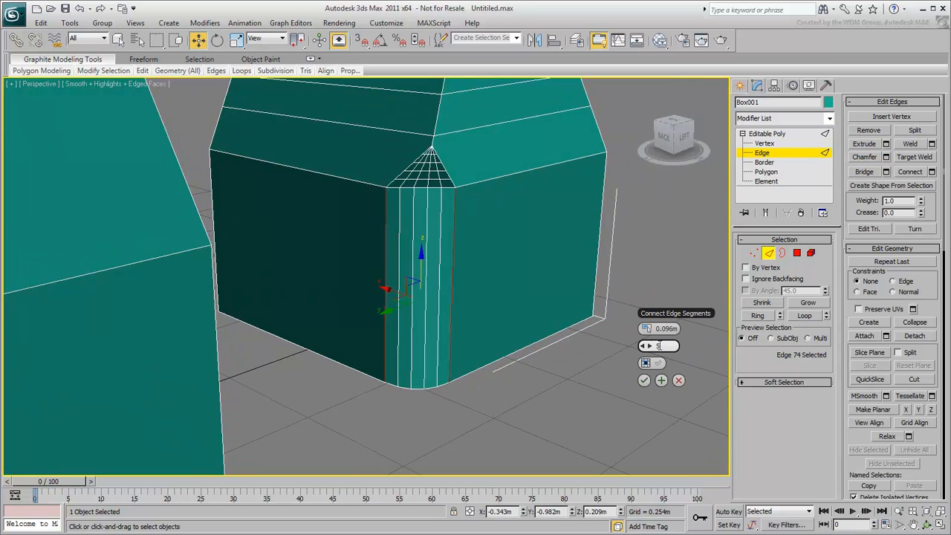
left_click(678, 381)
Chamfer the vertex at the upper back-left corner of the cloned pillar's base into a four-sided face.
left_click(753, 254)
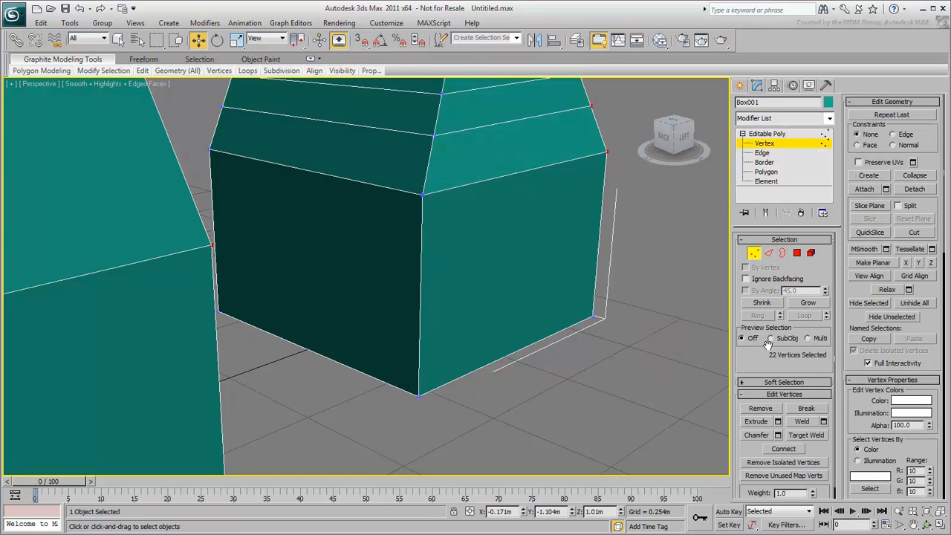
left_click(767, 436)
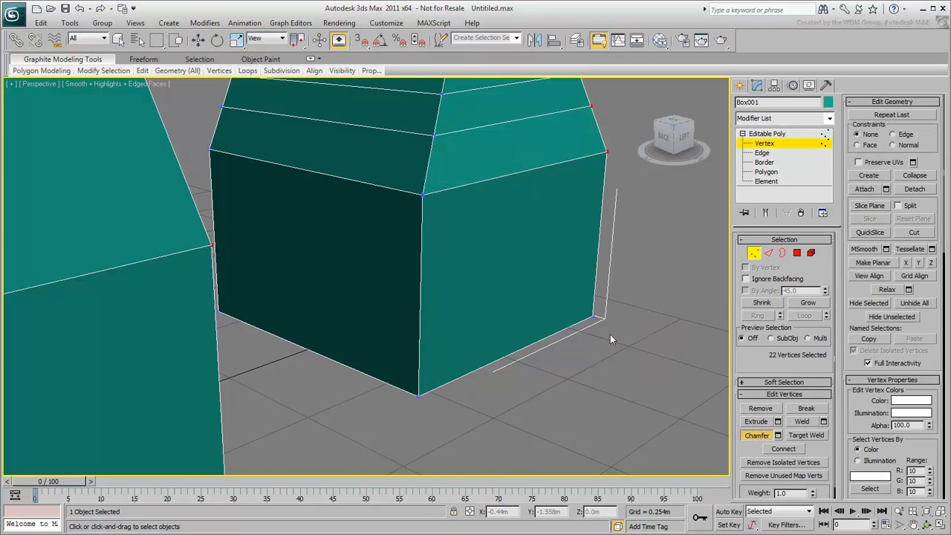
middle_click_drag(610, 335, 523, 344, "alt")
left_click_drag(429, 240, 445, 232)
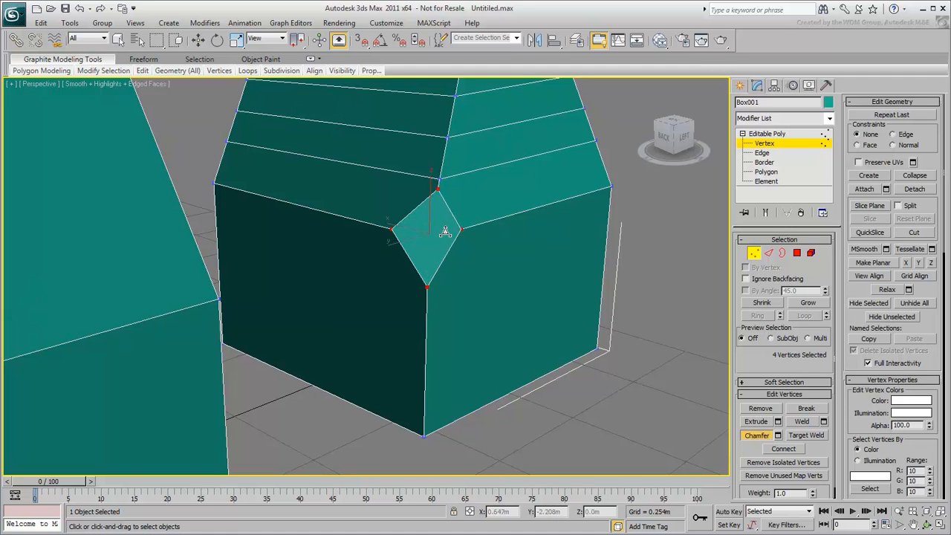
left_click(757, 436)
Try moving the Left-side chamfer vertex along its edge with the Edge constraint, and reset the constraint to None.
left_click(893, 134)
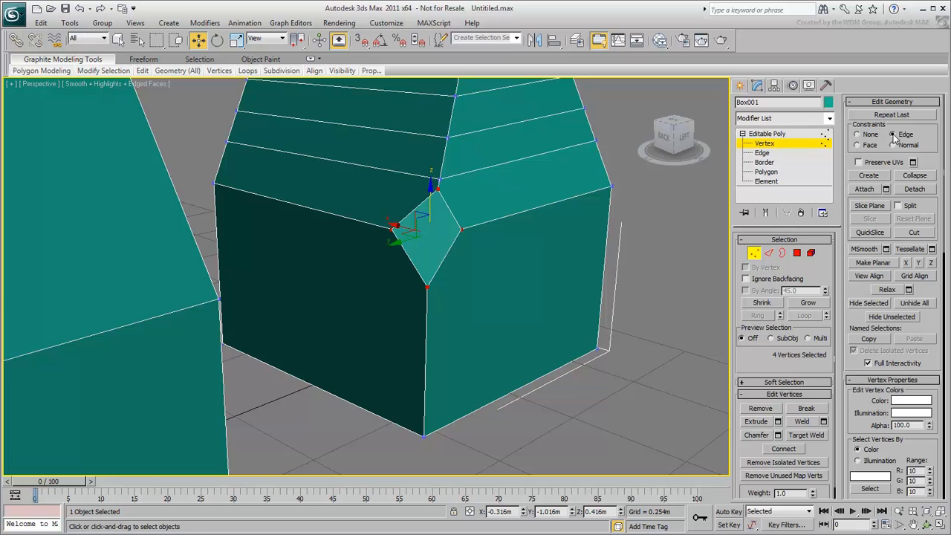
left_click(461, 229)
left_click_drag(461, 183, 486, 167)
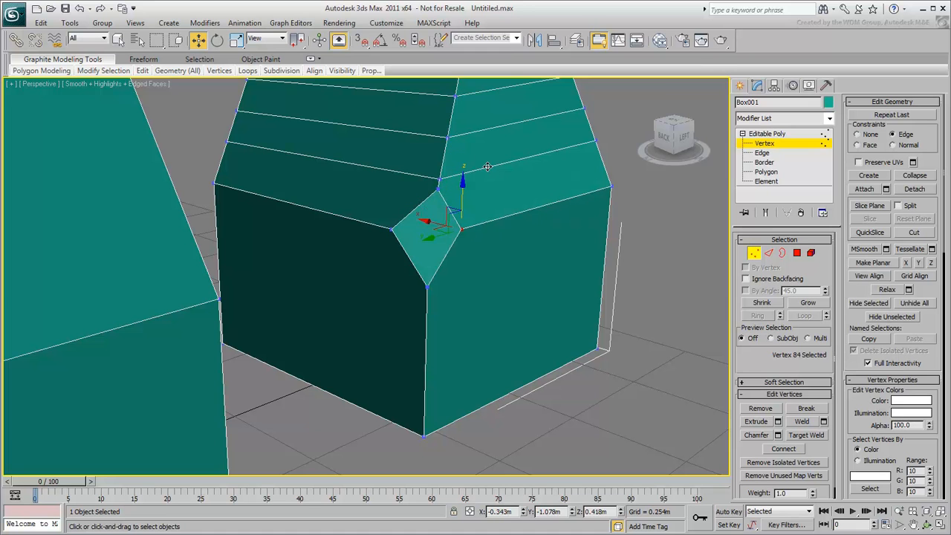
left_click(858, 135)
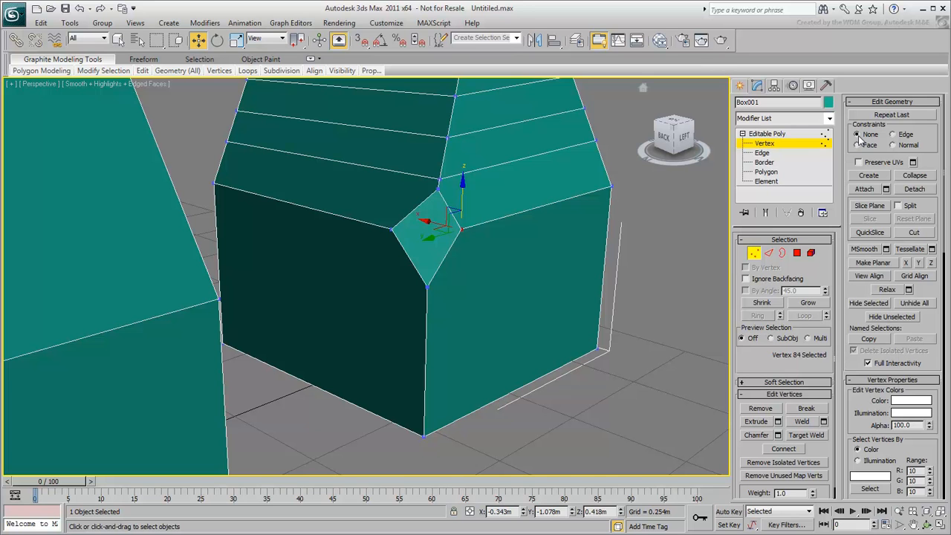
Weld the Left-side and lower vertices of the chamfered corner together with a threshold of 0.669 m.
left_click(428, 285, "ctrl")
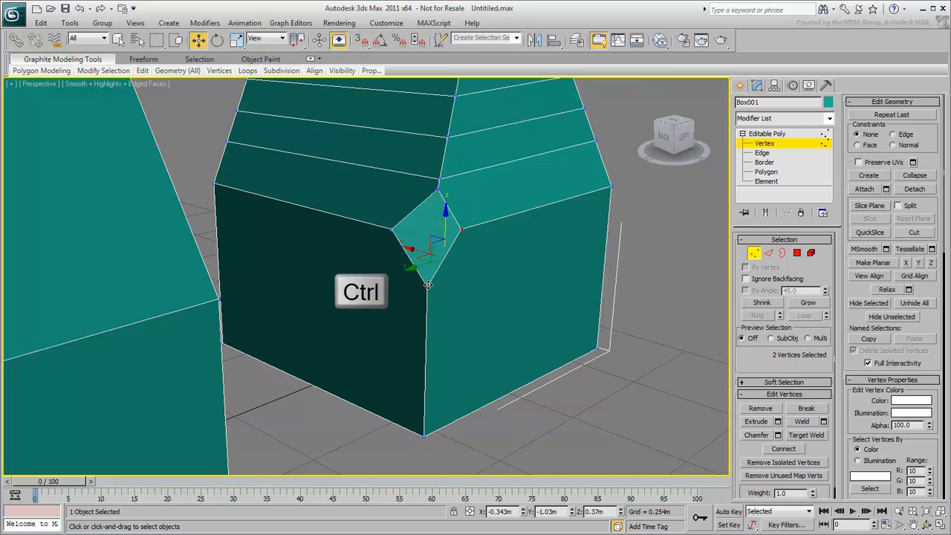
left_click(823, 422)
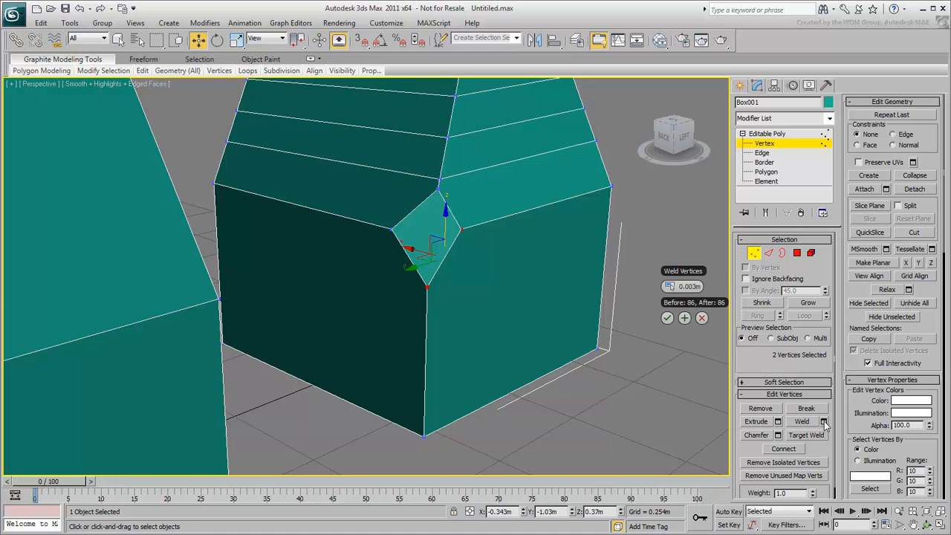
left_click_drag(670, 282, 758, 282)
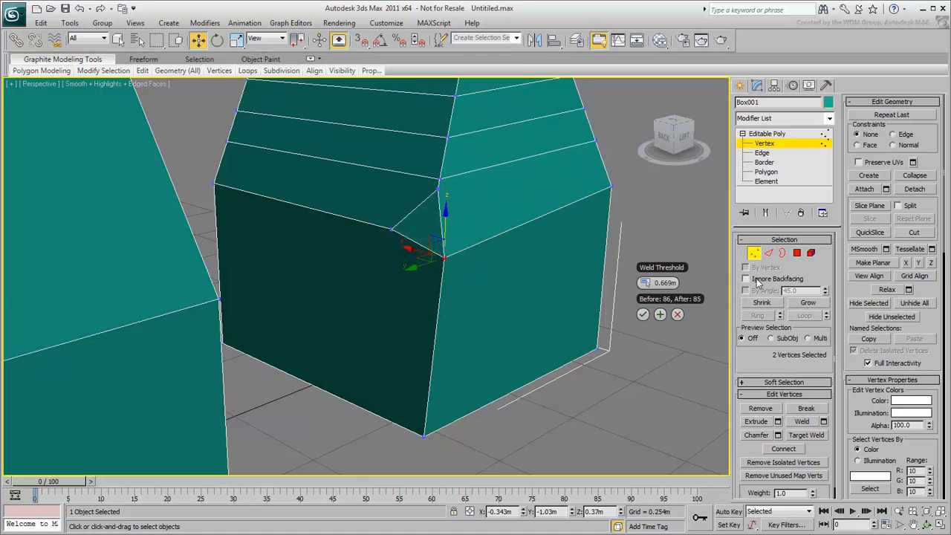
left_click(642, 315)
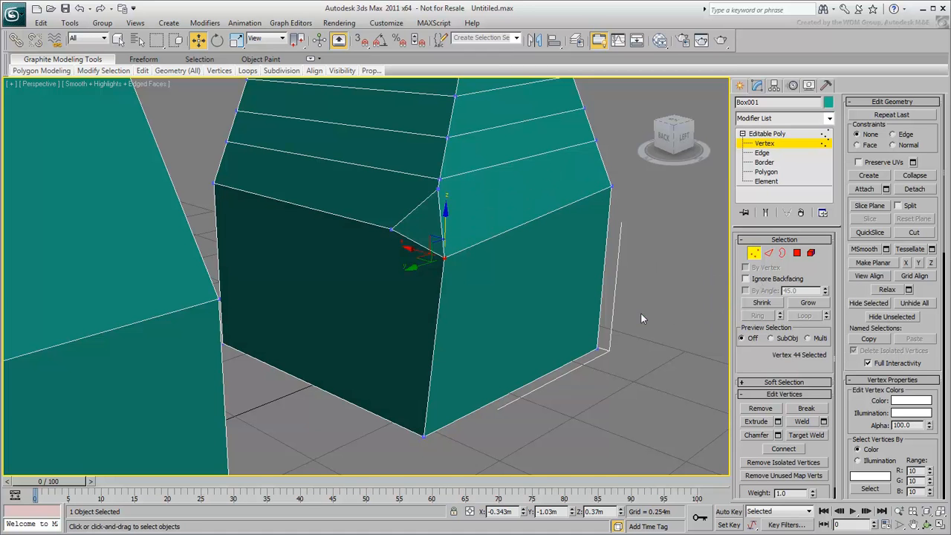
Target Weld the upper chamfer vertex onto the Back-side one, and that vertex onto the welded corner vertex to close the chamfer.
left_click(821, 437)
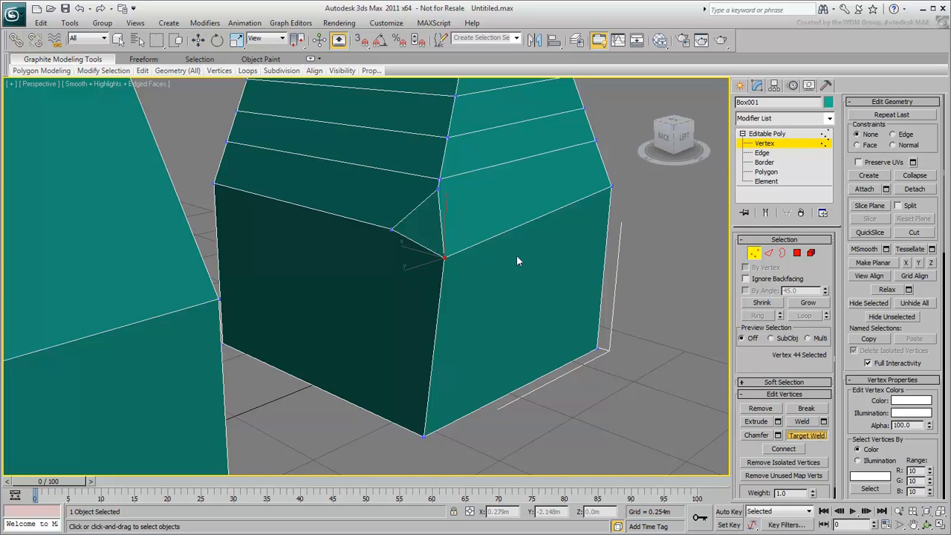
left_click(438, 187)
left_click(391, 229)
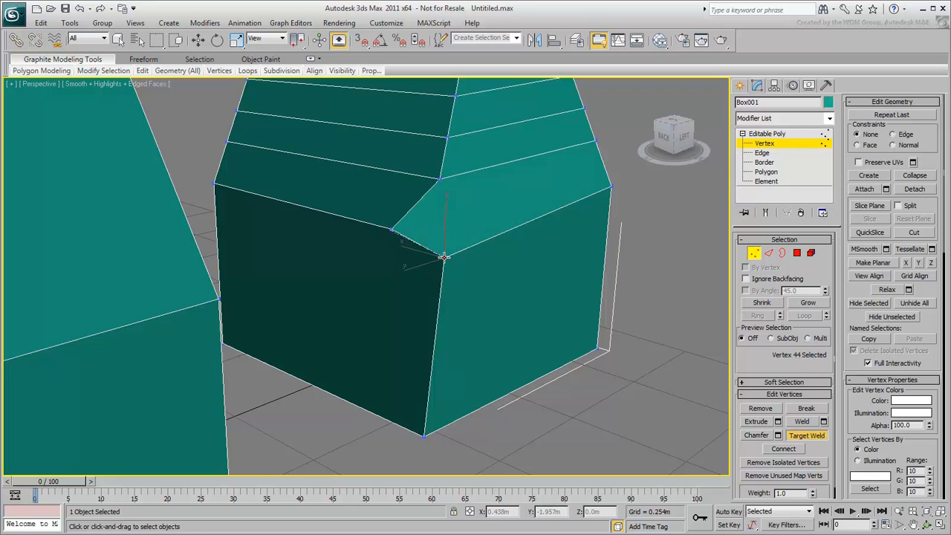
left_click(444, 258)
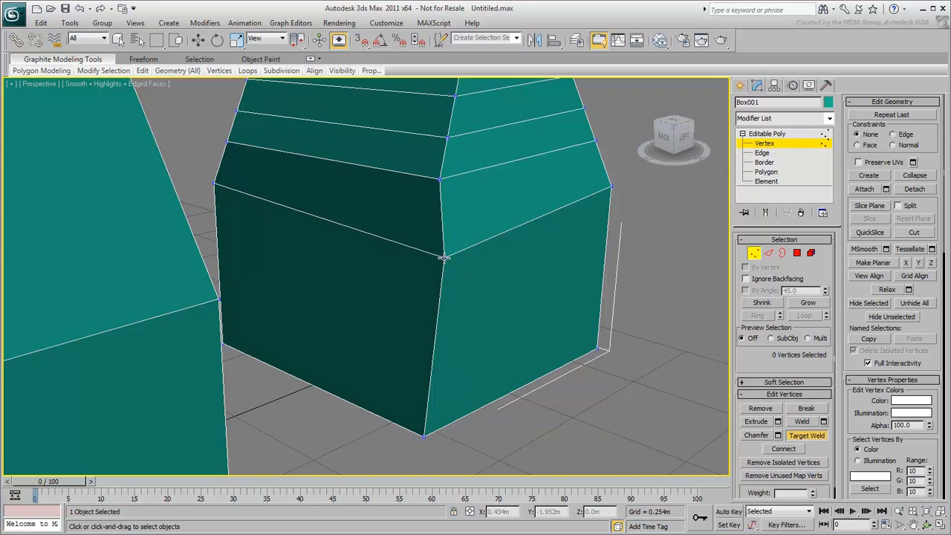
Cut new edges on the banded pillar's Left side, from the base's lower edge up into the third face, across to the Back-side corner vertex.
left_click(904, 235)
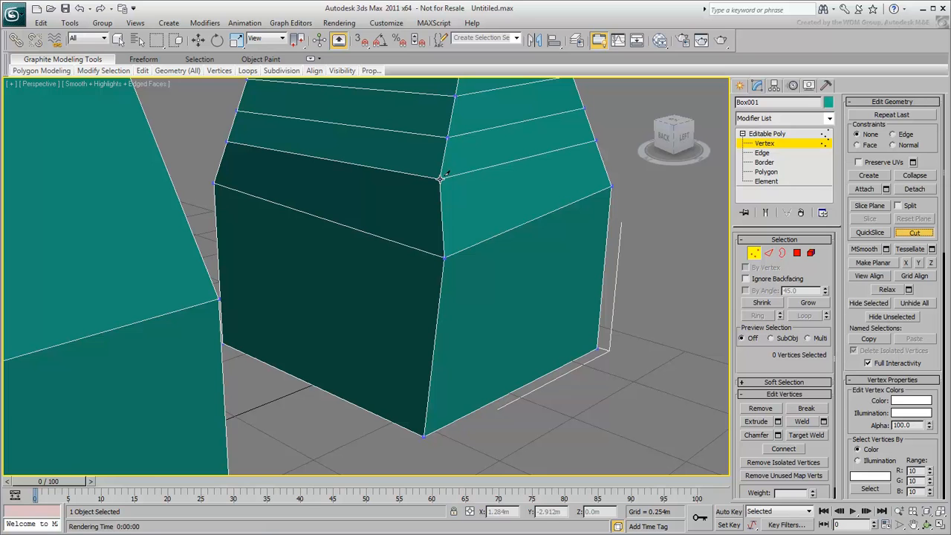
left_click(525, 383)
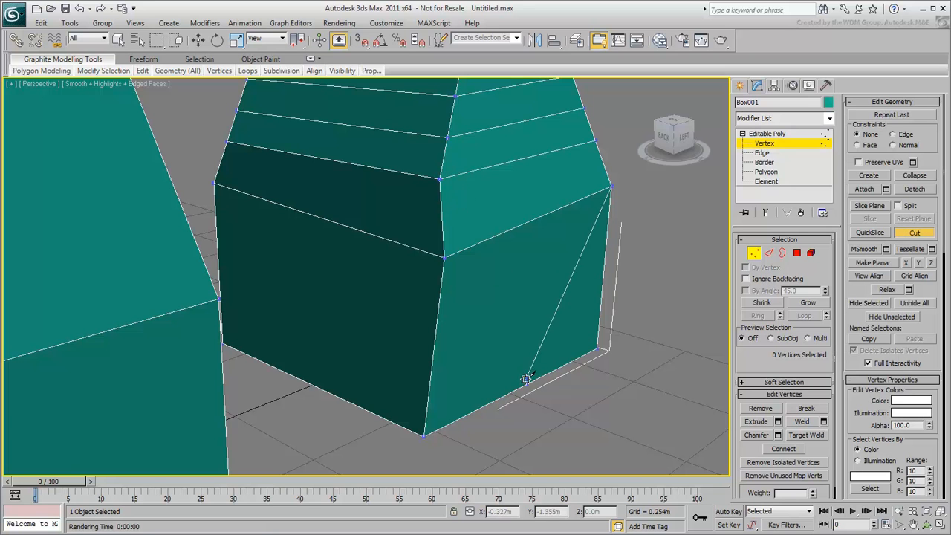
left_click(514, 143)
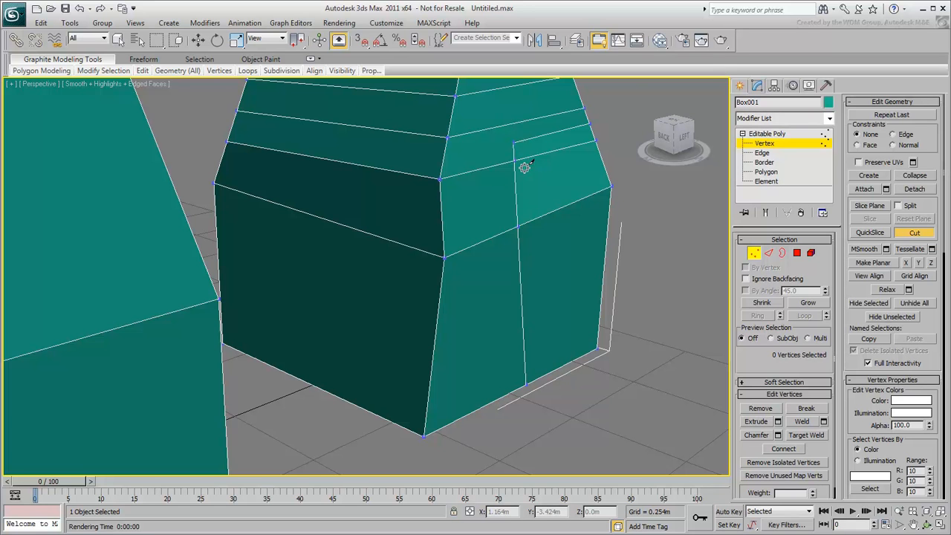
left_click(514, 141)
left_click(450, 134)
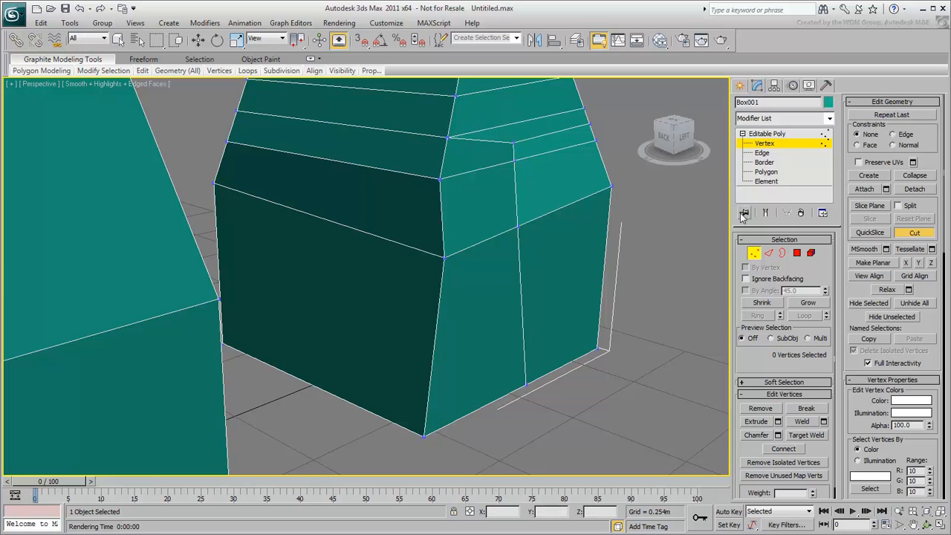
left_click(905, 233)
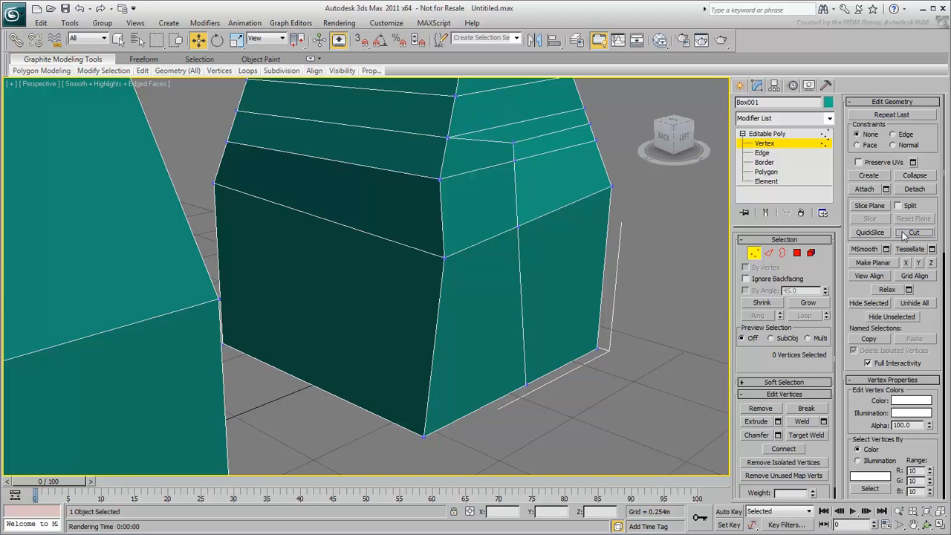
key("z")
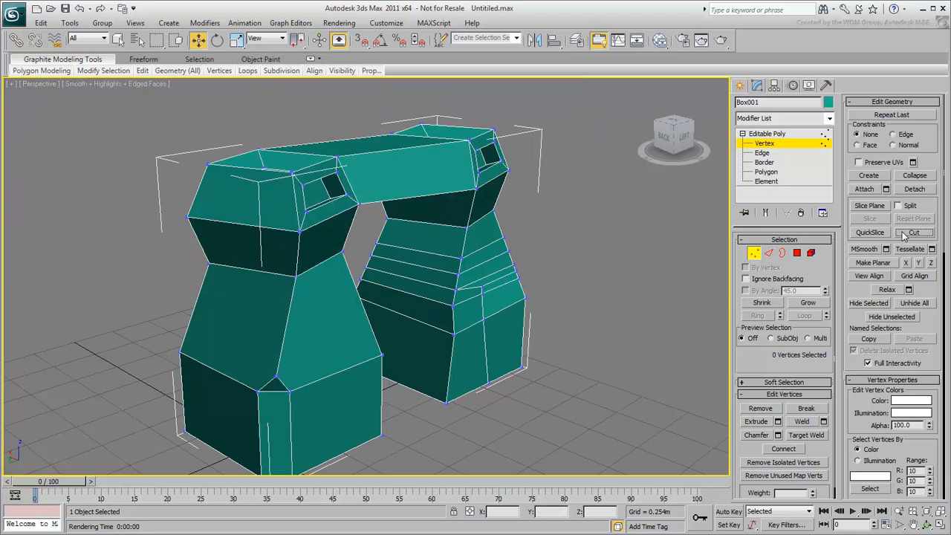
middle_click_drag(617, 249, 590, 241, "alt")
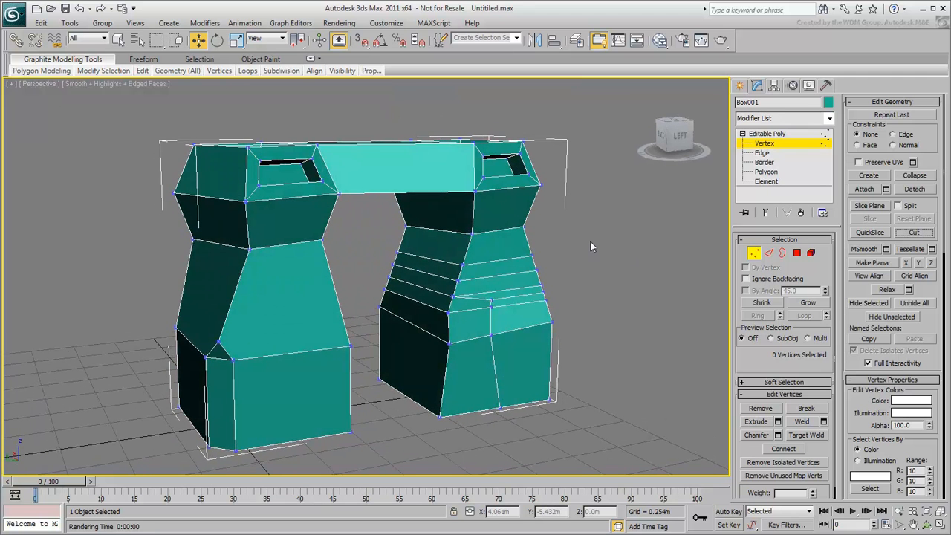